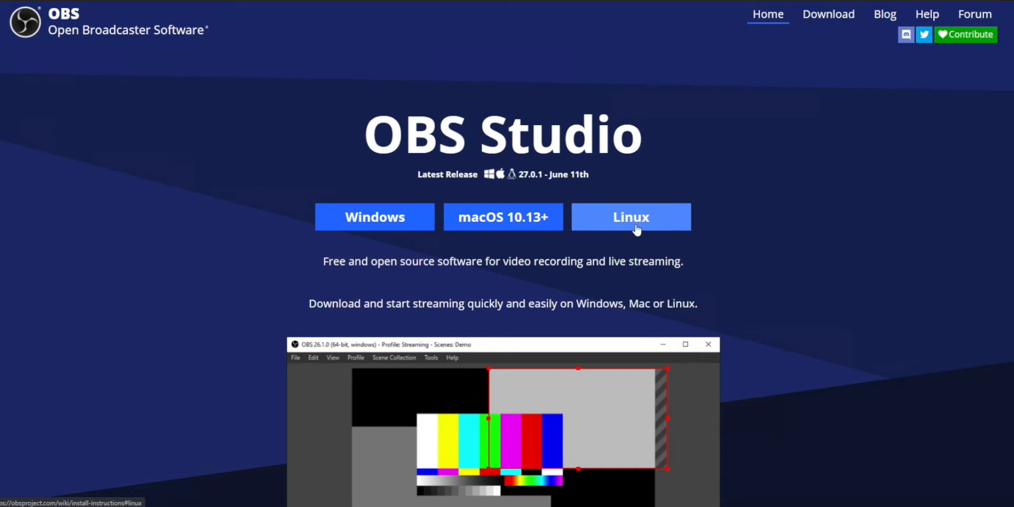
Download the Windows version of OBS Studio, run the installer and allow it to make changes to the device
{"action": "left_click", "coordinate": [383, 222]}
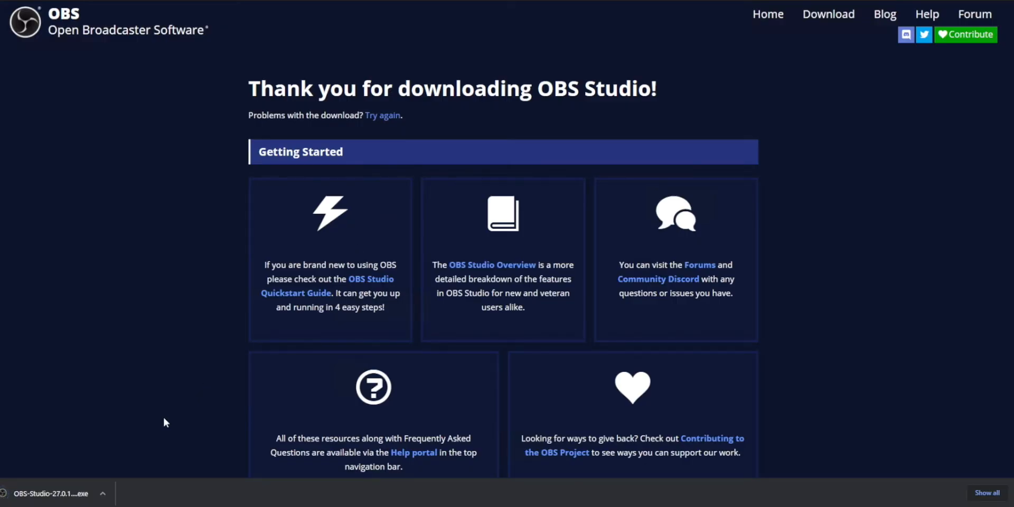
{"action": "left_click", "coordinate": [44, 496]}
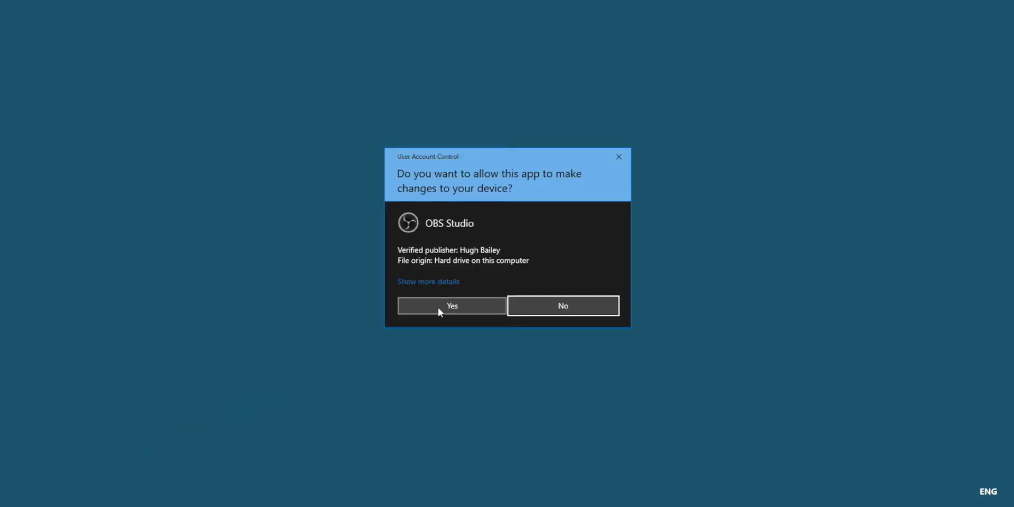
{"action": "left_click", "coordinate": [439, 311]}
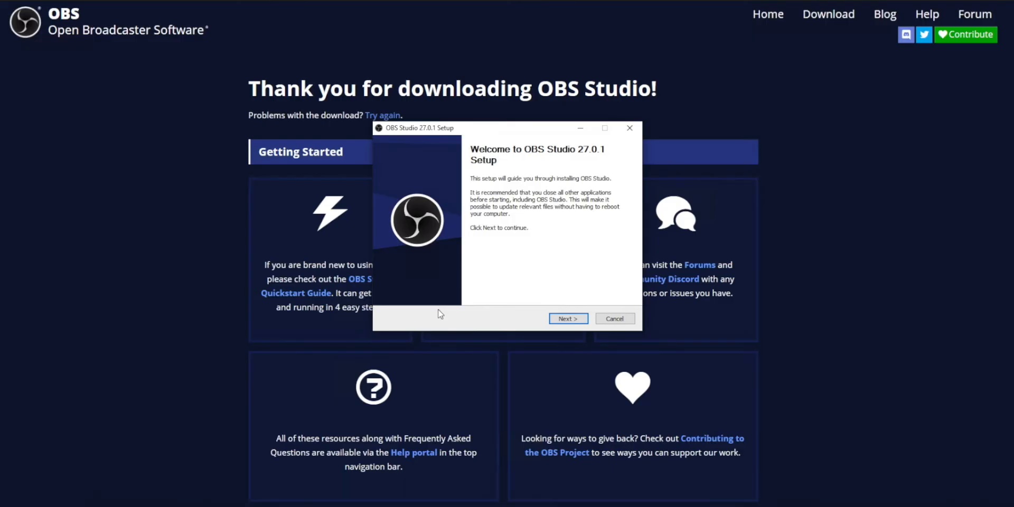
Install OBS Studio 27.0.1 in the default folder C:\Program Files\obs-studio and finish setup with the program set to launch
{"action": "left_click", "coordinate": [566, 319]}
{"action": "left_click", "coordinate": [566, 319]}
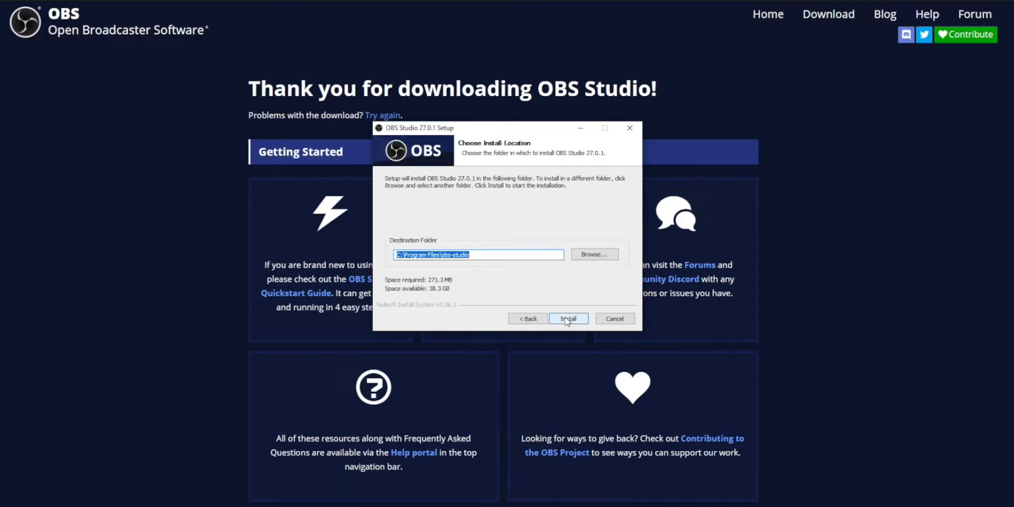
{"action": "left_click", "coordinate": [566, 319]}
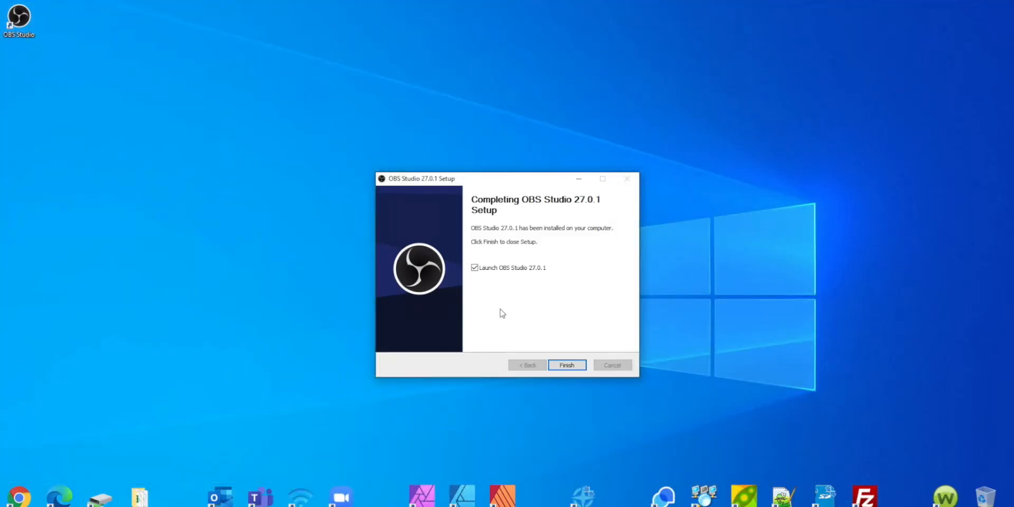
{"action": "left_click", "coordinate": [576, 365]}
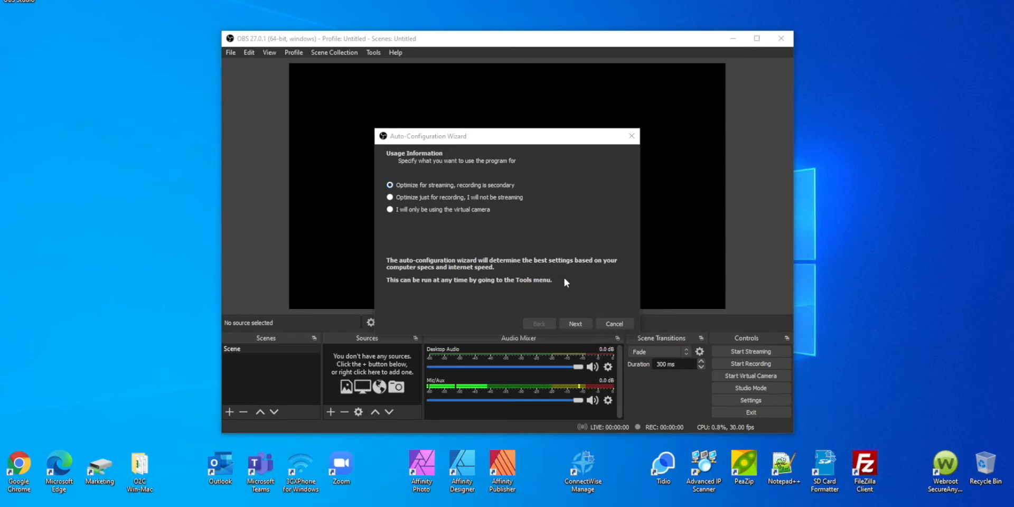
Go through the auto-configuration wizard with streaming optimization, examining the canvas resolution and FPS choices without changing them
{"action": "left_click", "coordinate": [576, 323]}
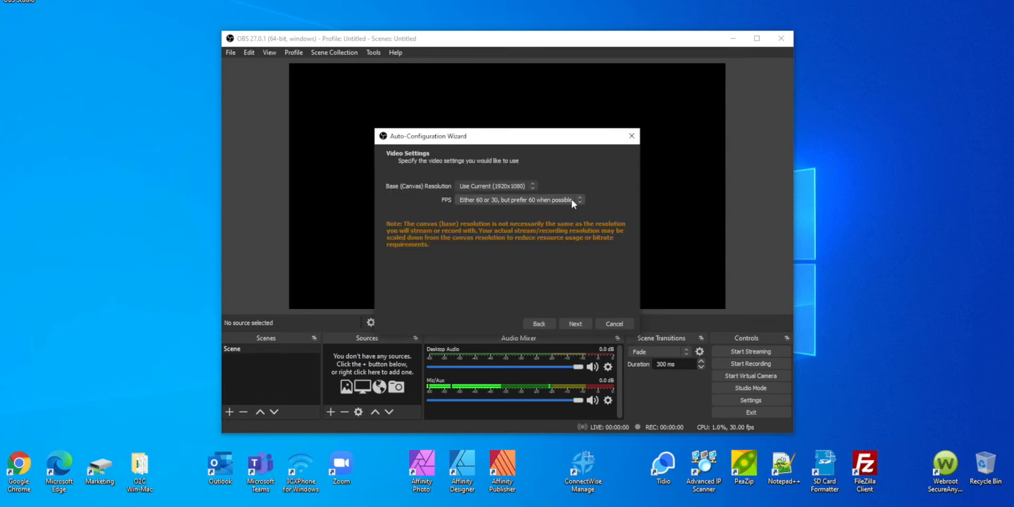
{"action": "left_click", "coordinate": [533, 185]}
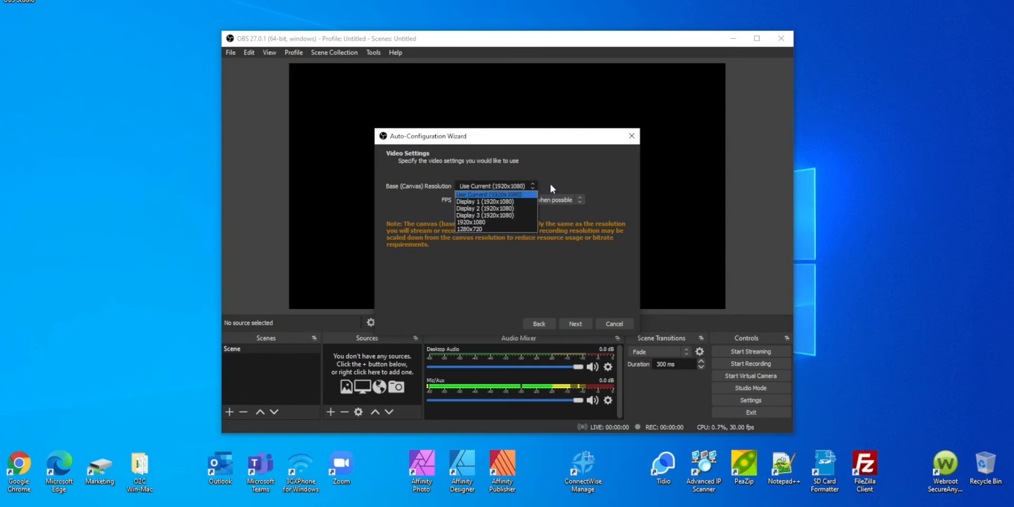
{"action": "left_click", "coordinate": [550, 184]}
{"action": "left_click", "coordinate": [562, 200]}
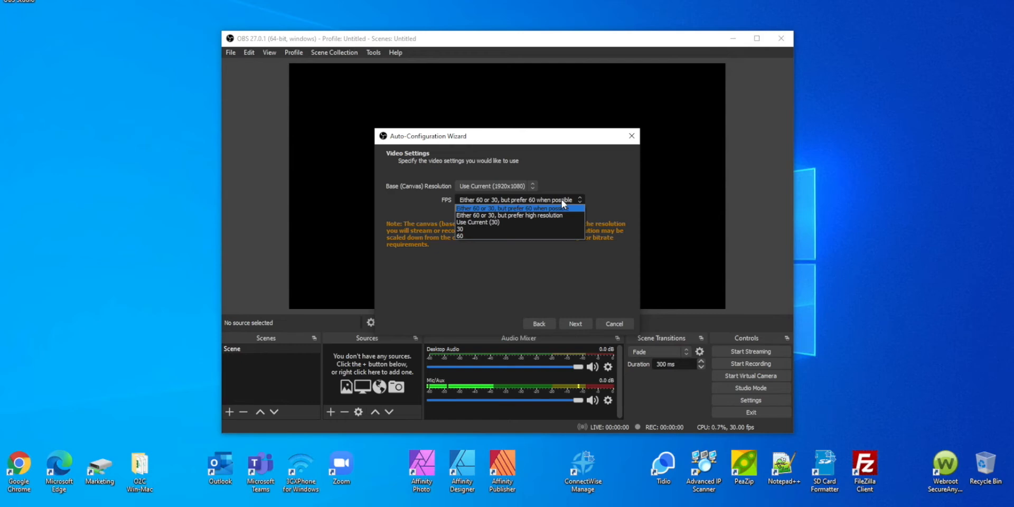
{"action": "left_click", "coordinate": [600, 188]}
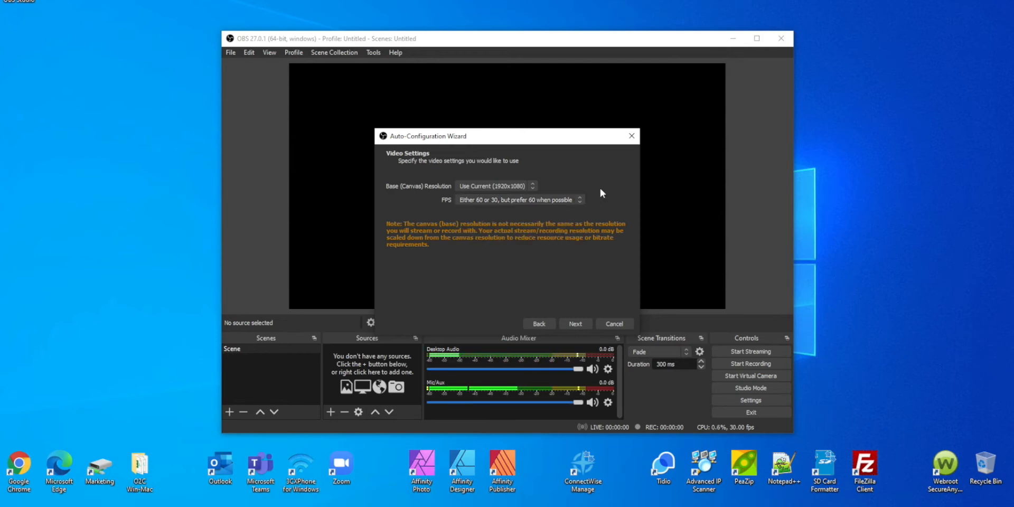
{"action": "left_click", "coordinate": [568, 324]}
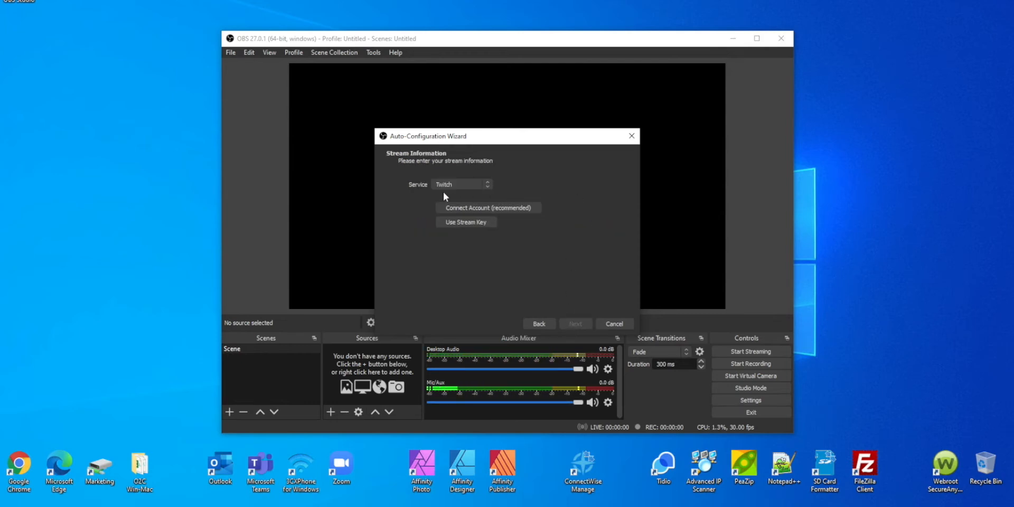
Show all streaming services on the wizard's stream information page and choose the Custom service
{"action": "left_click", "coordinate": [489, 183]}
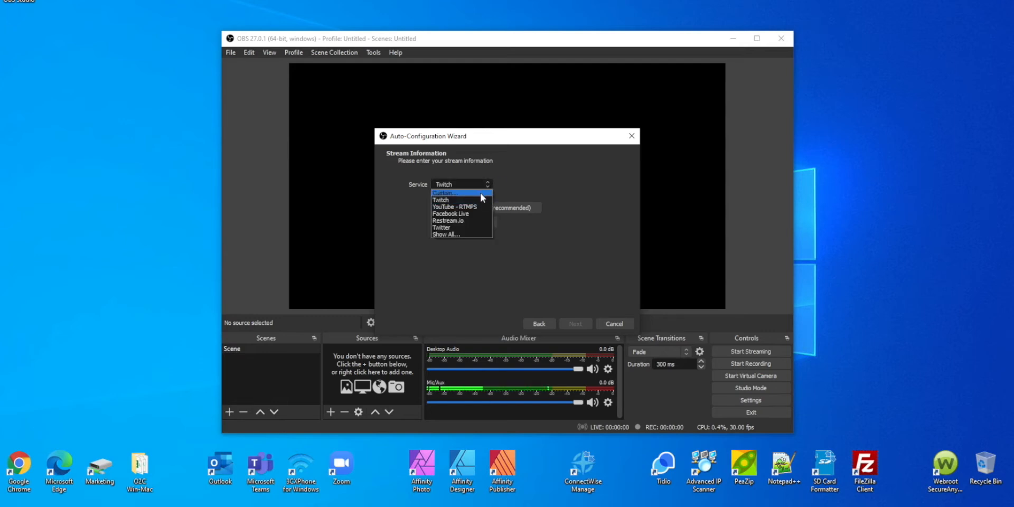
{"action": "left_click", "coordinate": [462, 235]}
{"action": "left_click_drag", "start_coordinate": [487, 239], "coordinate": [489, 191]}
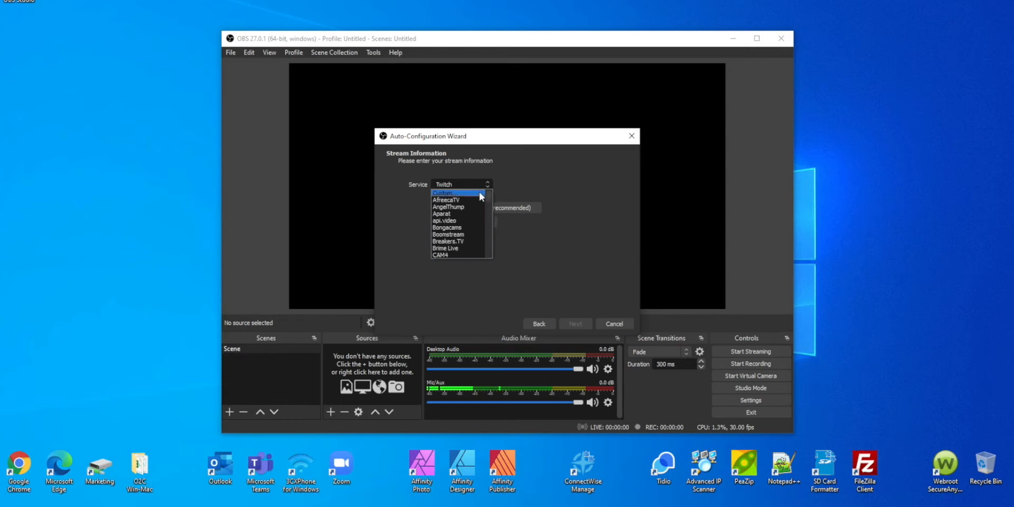
{"action": "left_click", "coordinate": [480, 194]}
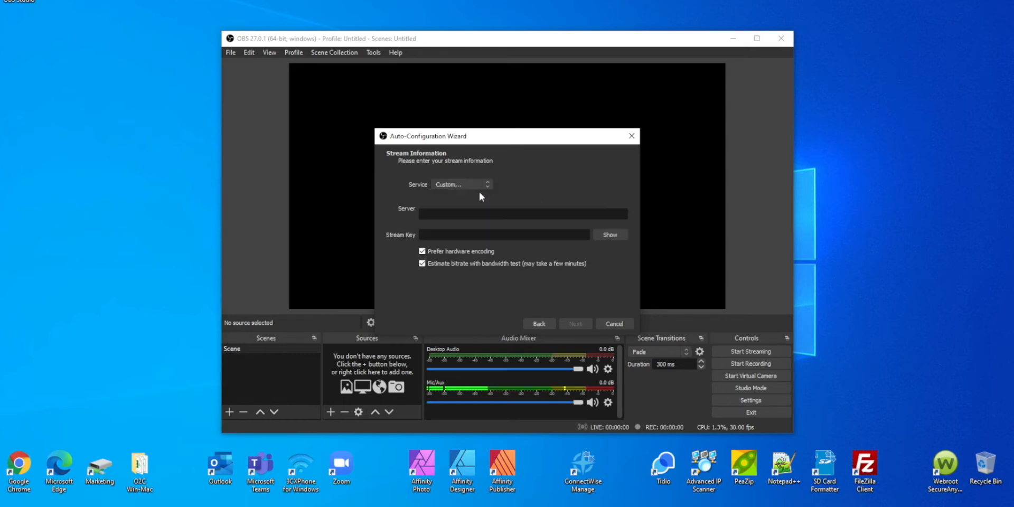
Cancel the auto-configuration wizard and maximize the main OBS window
{"action": "left_click", "coordinate": [615, 324]}
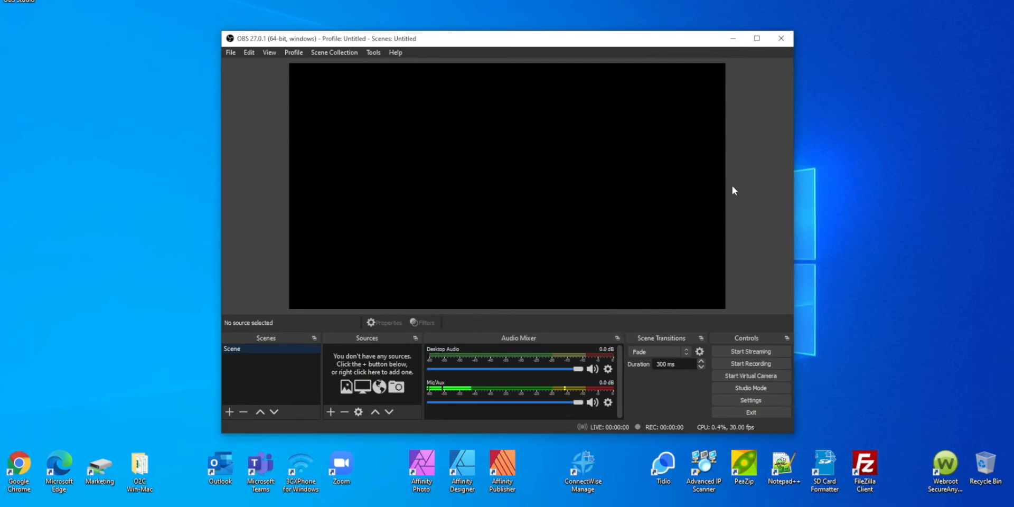
{"action": "left_click", "coordinate": [759, 37]}
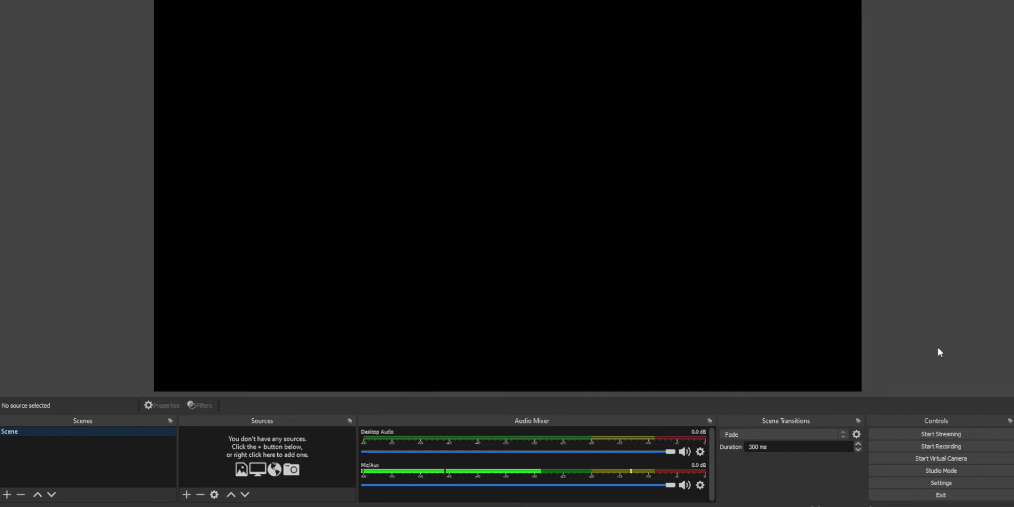
Open the program settings and look through the General, Stream and Output pages
{"action": "left_click", "coordinate": [984, 484]}
{"action": "scroll", "coordinate": [370, 150], "scroll_direction": "down", "scroll_amount": 3}
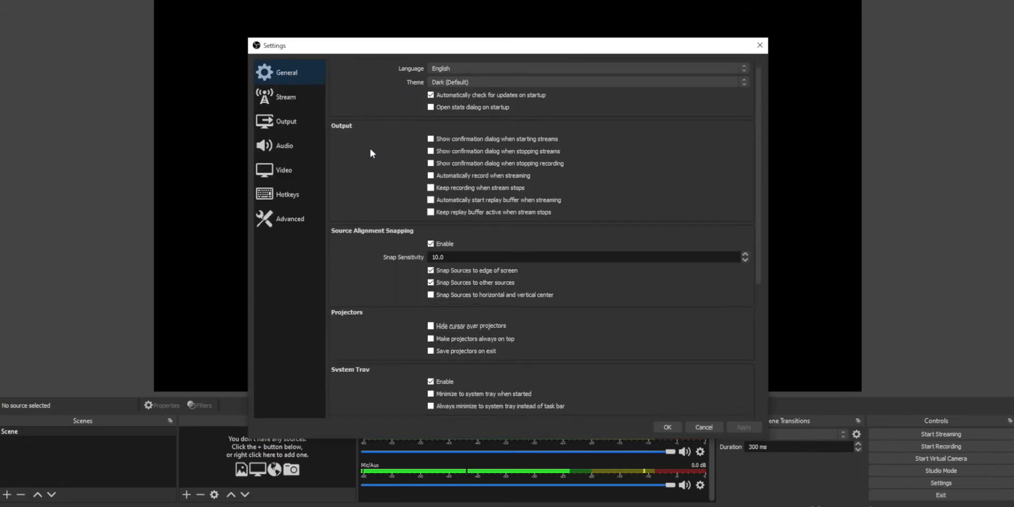
{"action": "scroll", "coordinate": [371, 153], "scroll_direction": "down", "scroll_amount": 5}
{"action": "scroll", "coordinate": [372, 154], "scroll_direction": "up", "scroll_amount": 8}
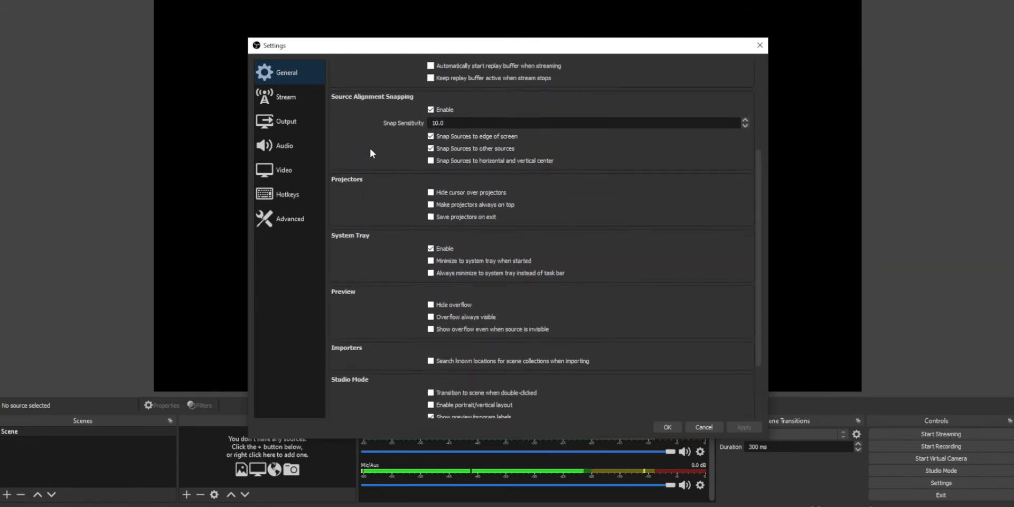
{"action": "left_click", "coordinate": [299, 97]}
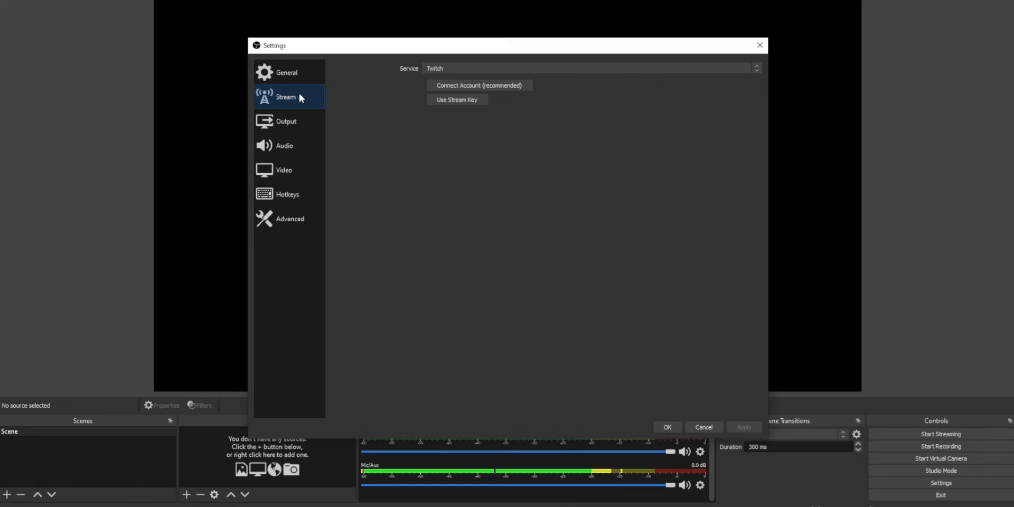
{"action": "left_click", "coordinate": [290, 126]}
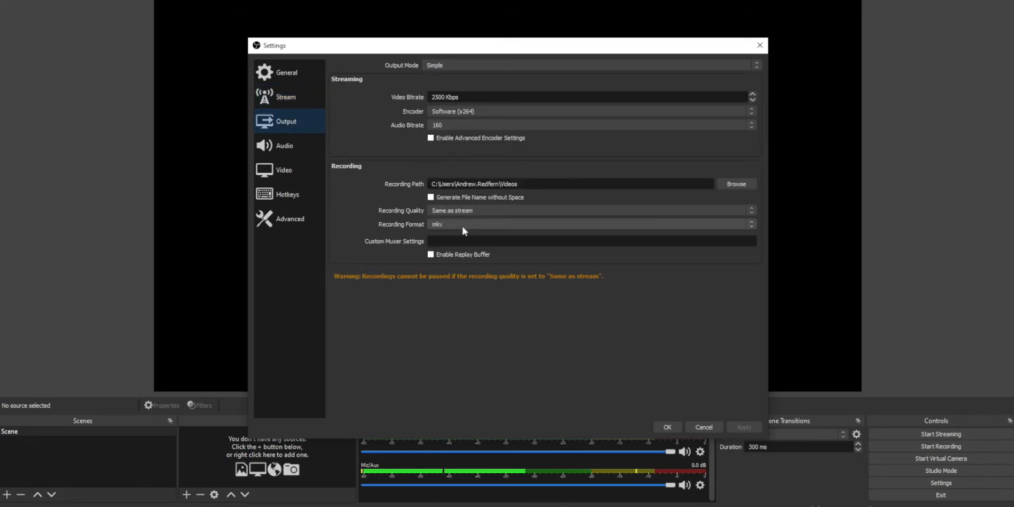
Try the recording quality "Lossless Quality, Tremendously Large File Size", accept its disk-space warning, and return to "Same as stream"
{"action": "left_click", "coordinate": [667, 210]}
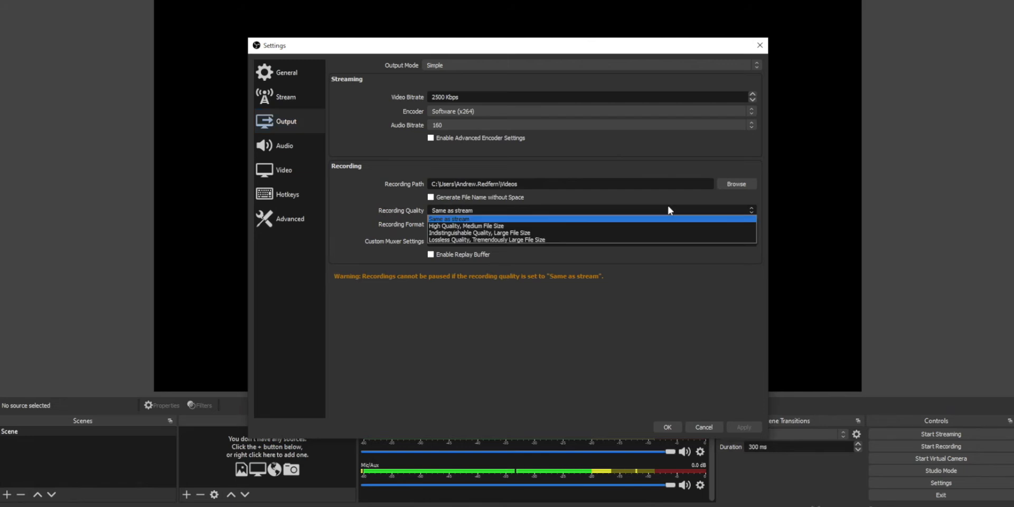
{"action": "left_click", "coordinate": [612, 240]}
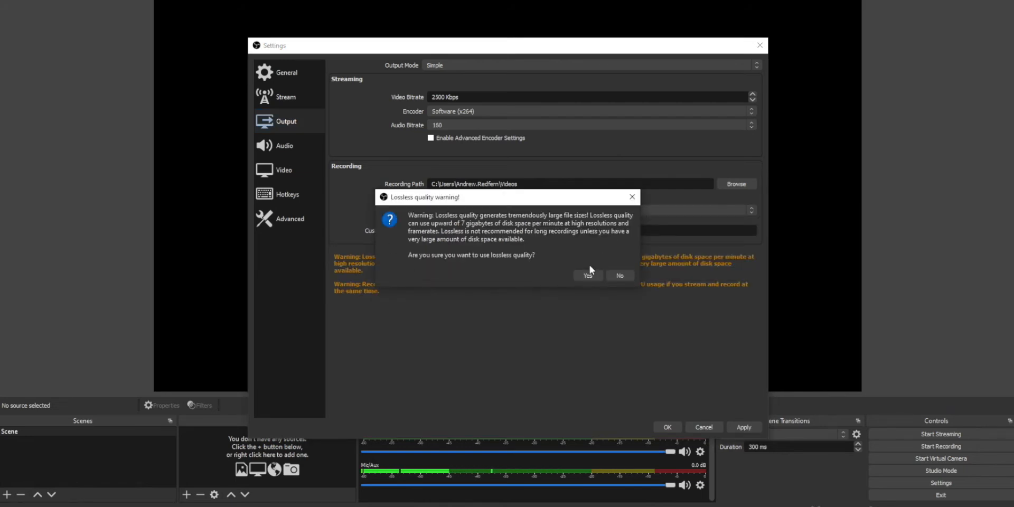
{"action": "left_click", "coordinate": [589, 267]}
{"action": "left_click", "coordinate": [749, 210]}
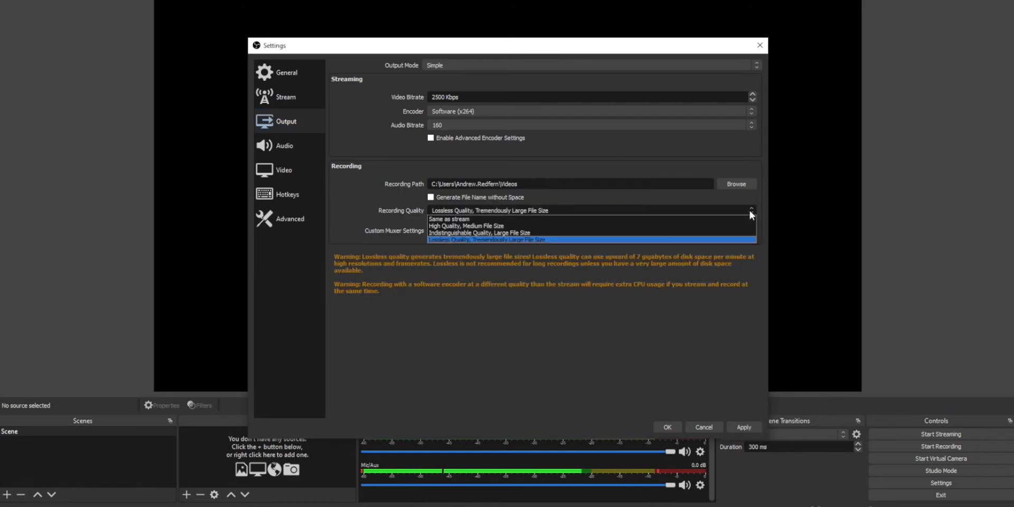
{"action": "left_click", "coordinate": [736, 239]}
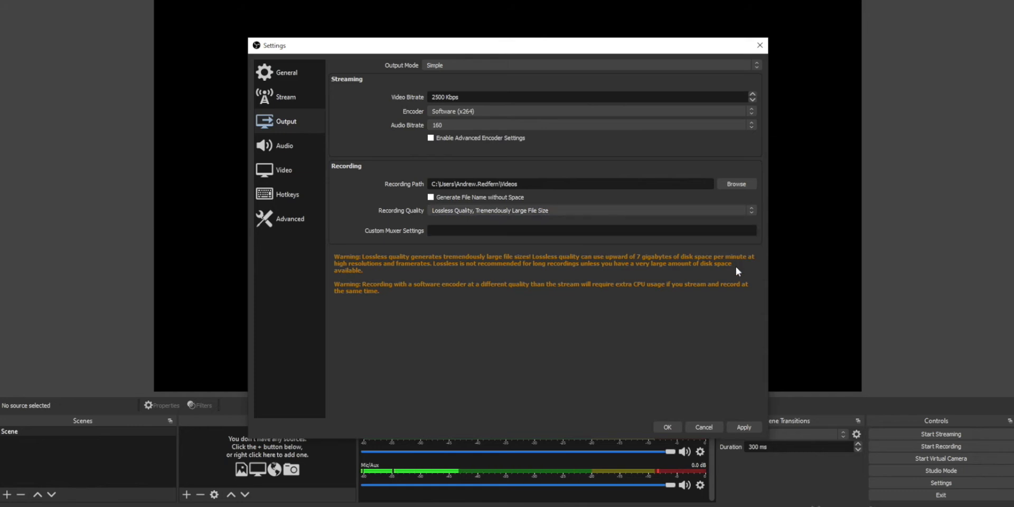
{"action": "scroll", "coordinate": [753, 214], "scroll_direction": "up", "scroll_amount": 3}
Set the recording quality to "Indistinguishable Quality, Large File Size" and the recording format to mp4, and apply the changes
{"action": "left_click", "coordinate": [753, 210]}
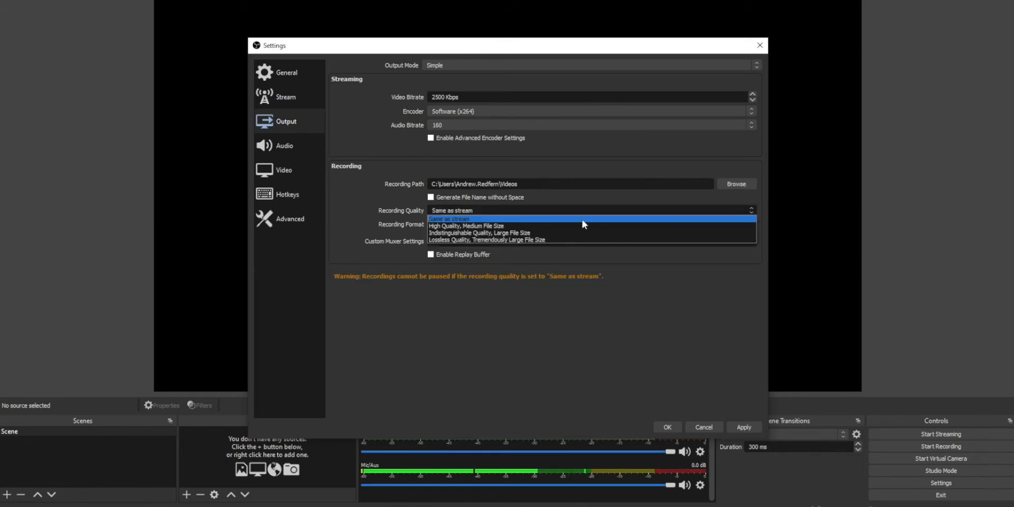
{"action": "left_click", "coordinate": [661, 233]}
{"action": "left_click", "coordinate": [751, 224]}
{"action": "left_click", "coordinate": [673, 236]}
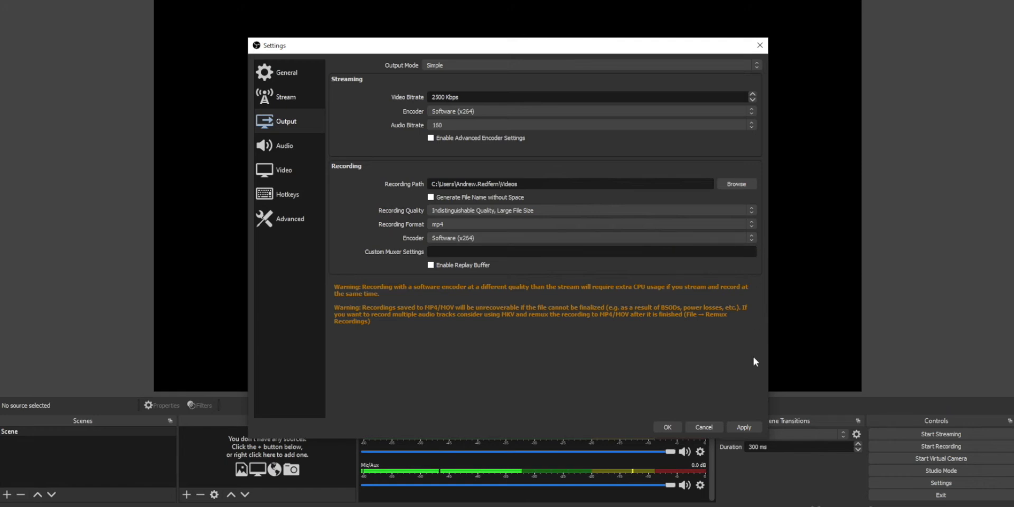
{"action": "left_click", "coordinate": [747, 427]}
Examine the Audio, Video, Hotkeys, Advanced and General settings pages, and close the settings
{"action": "left_click", "coordinate": [299, 146]}
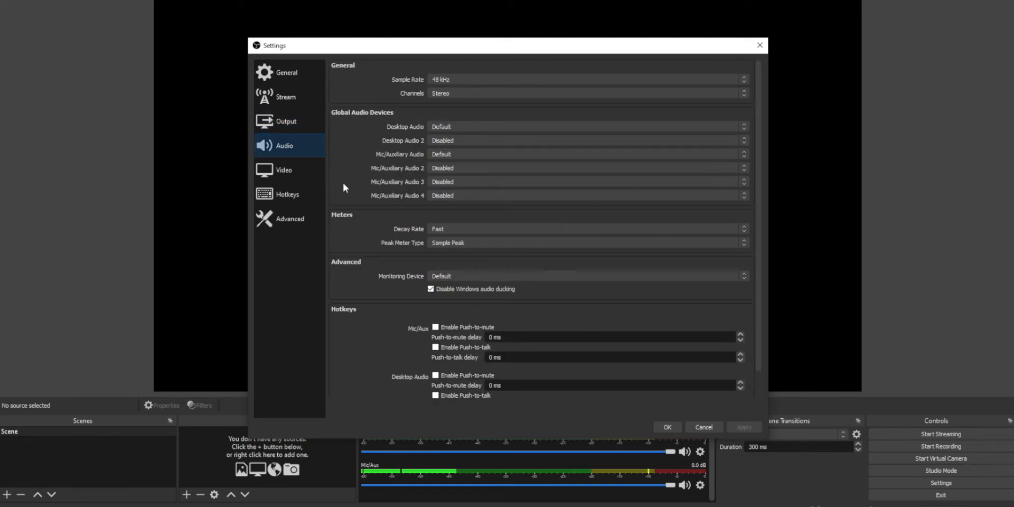
{"action": "left_click", "coordinate": [319, 173]}
{"action": "left_click", "coordinate": [283, 195]}
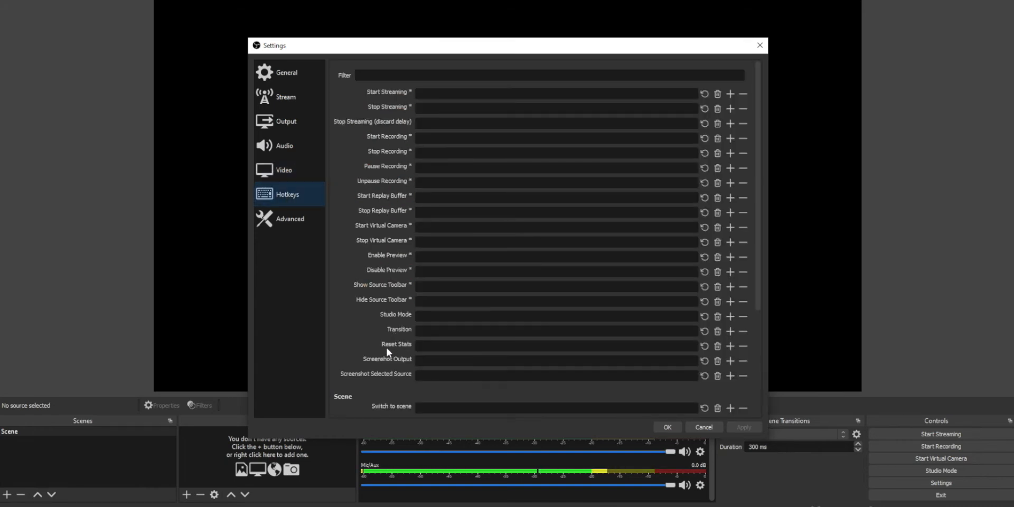
{"action": "left_click", "coordinate": [287, 220]}
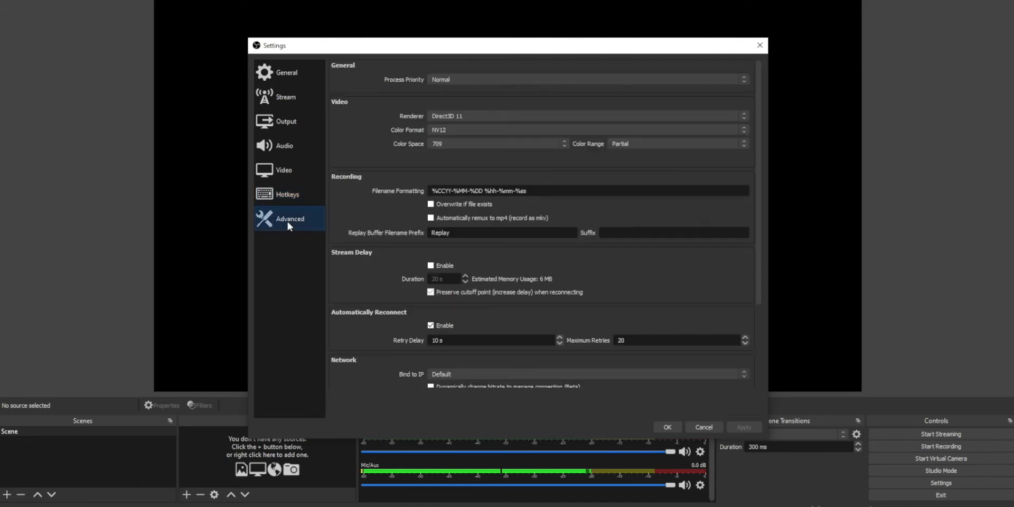
{"action": "scroll", "coordinate": [375, 225], "scroll_direction": "down", "scroll_amount": 3}
{"action": "scroll", "coordinate": [375, 225], "scroll_direction": "up", "scroll_amount": 3}
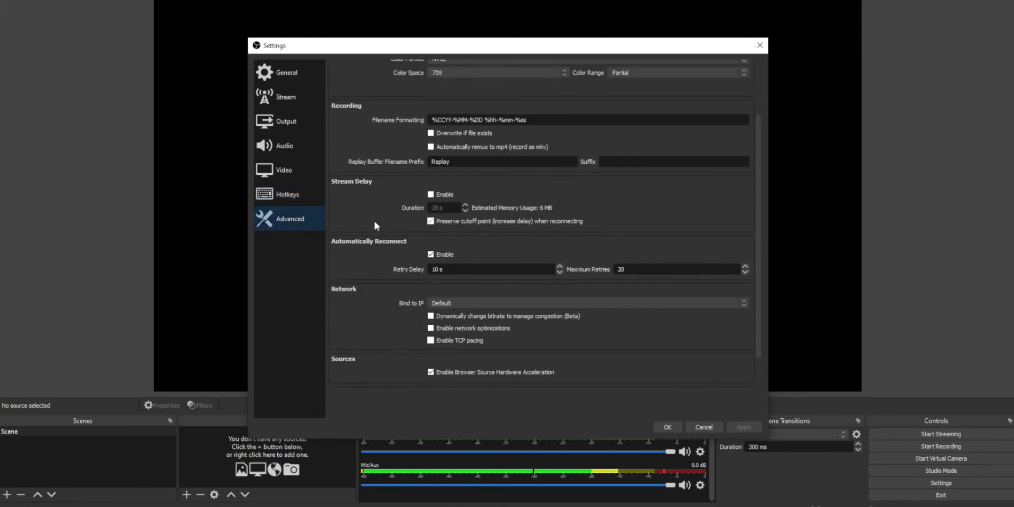
{"action": "left_click", "coordinate": [299, 74]}
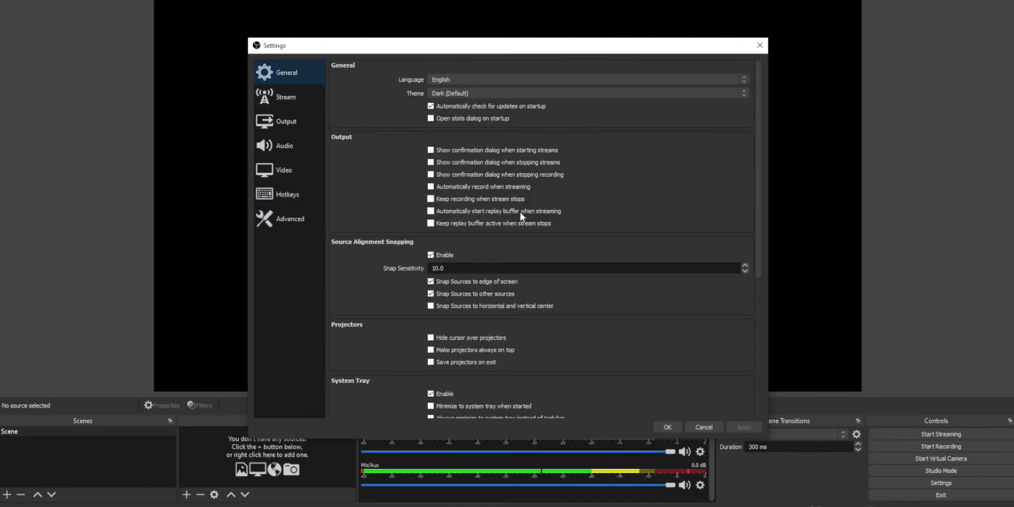
{"action": "left_click", "coordinate": [679, 427]}
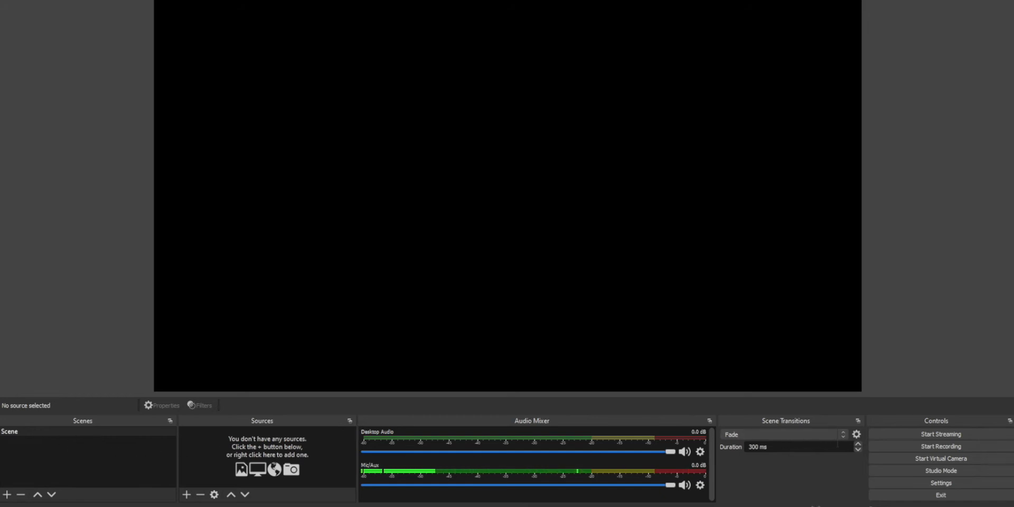
Examine the available scene transition types, keeping Fade selected
{"action": "left_click", "coordinate": [843, 434]}
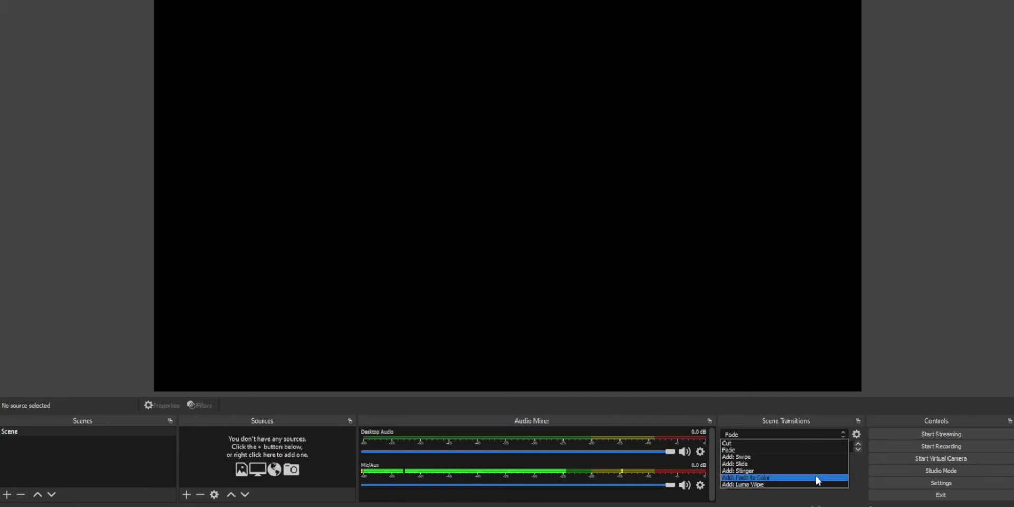
{"action": "left_click", "coordinate": [813, 497]}
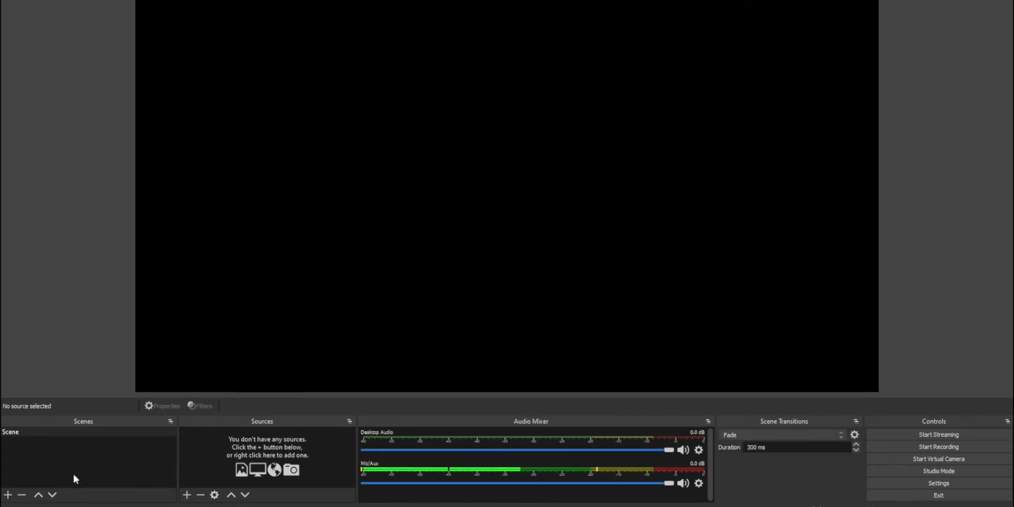
Add a new scene named "Screen Recording 1"
{"action": "left_click", "coordinate": [7, 495]}
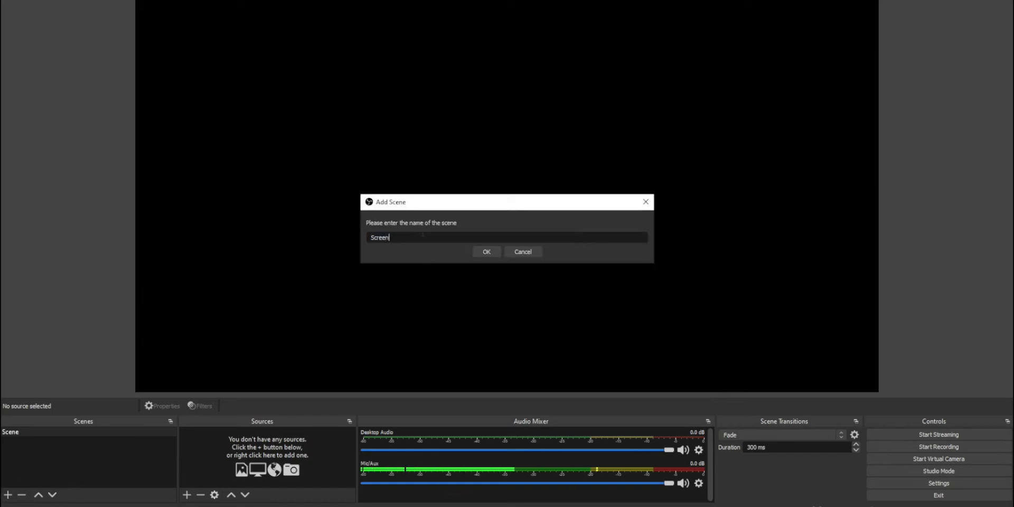
{"action": "type", "text": "Recording 1"}
{"action": "left_click", "coordinate": [483, 252]}
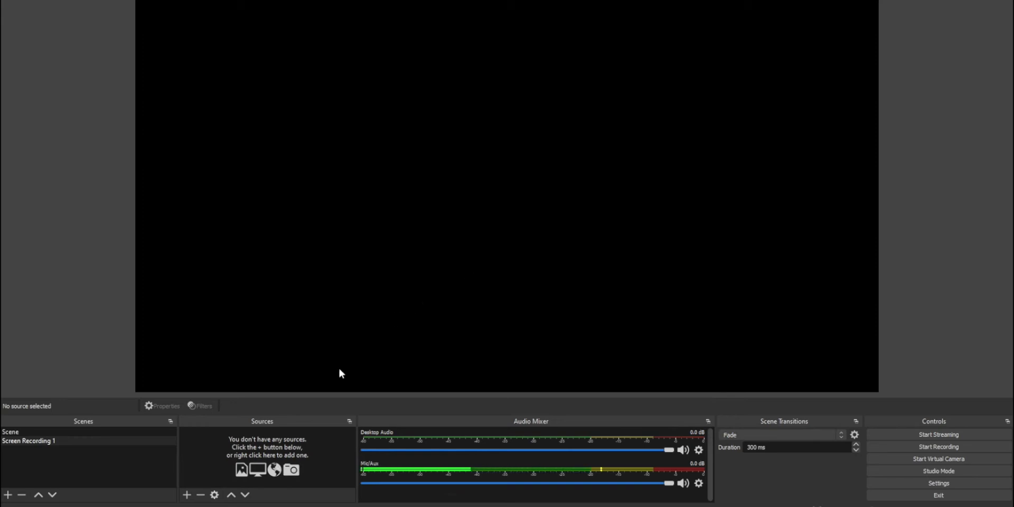
Add a new Display Capture source to the Screen Recording 1 scene, keeping its default name and visibility
{"action": "left_click", "coordinate": [187, 495]}
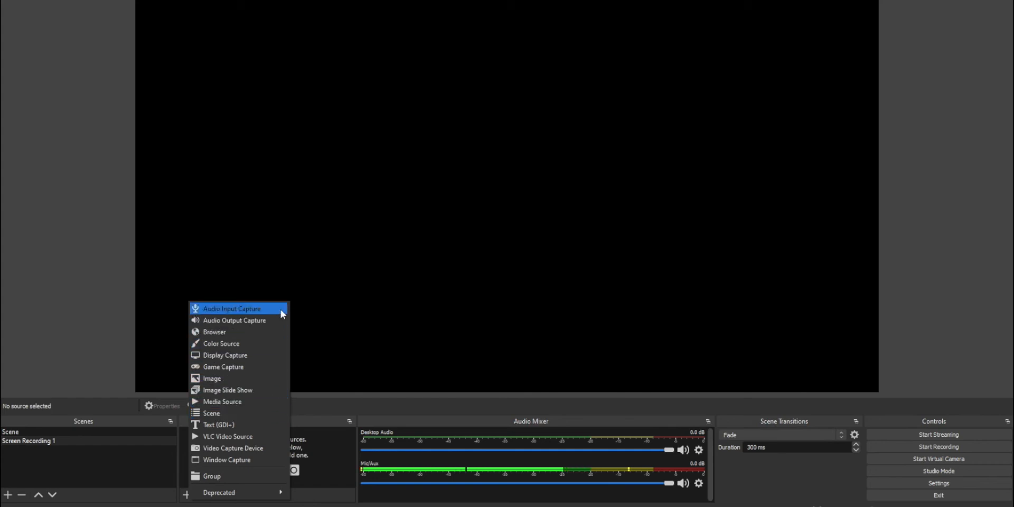
{"action": "left_click", "coordinate": [307, 447]}
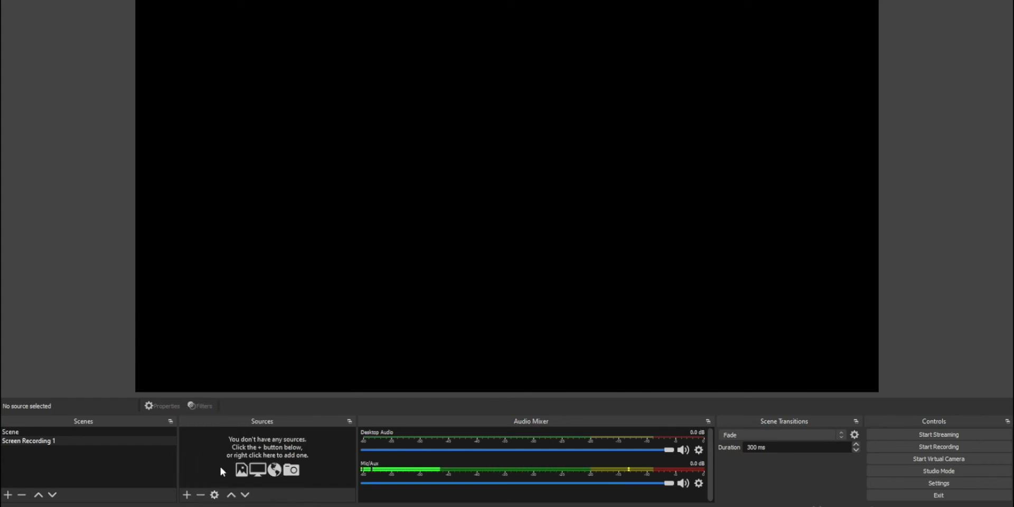
{"action": "left_click", "coordinate": [187, 497]}
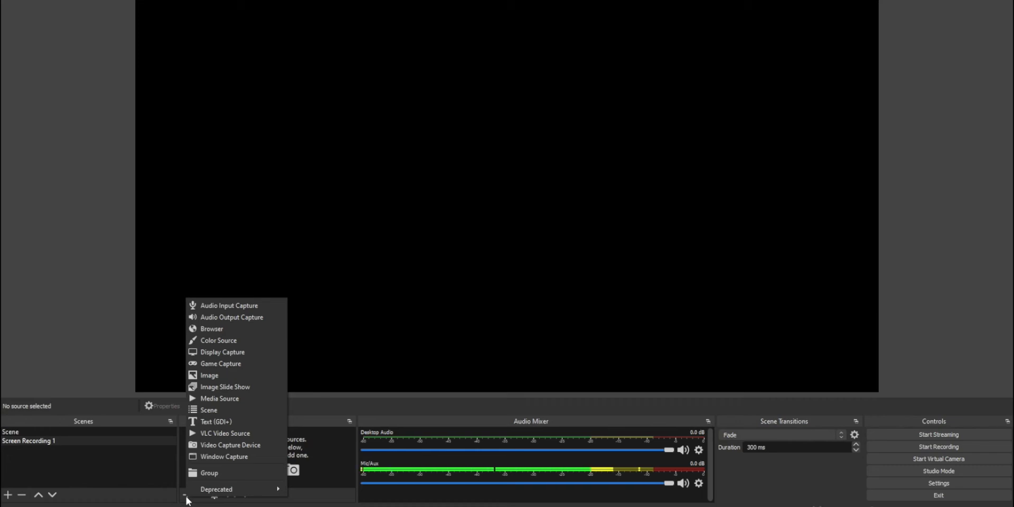
{"action": "left_click", "coordinate": [260, 353]}
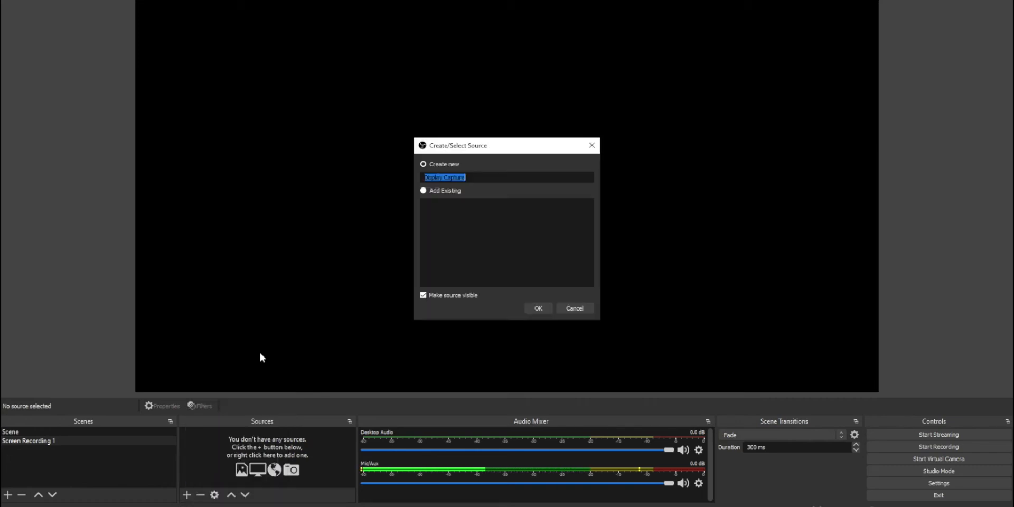
{"action": "left_click", "coordinate": [537, 308]}
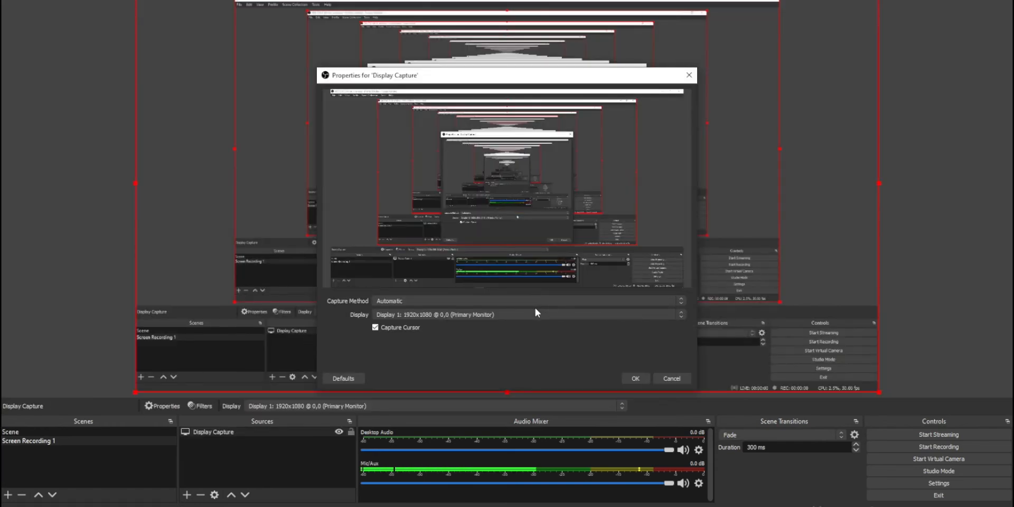
Set the Display Capture source to Display 3: 1920x1080 @ 1920,0 and accept its properties
{"action": "left_click", "coordinate": [523, 313]}
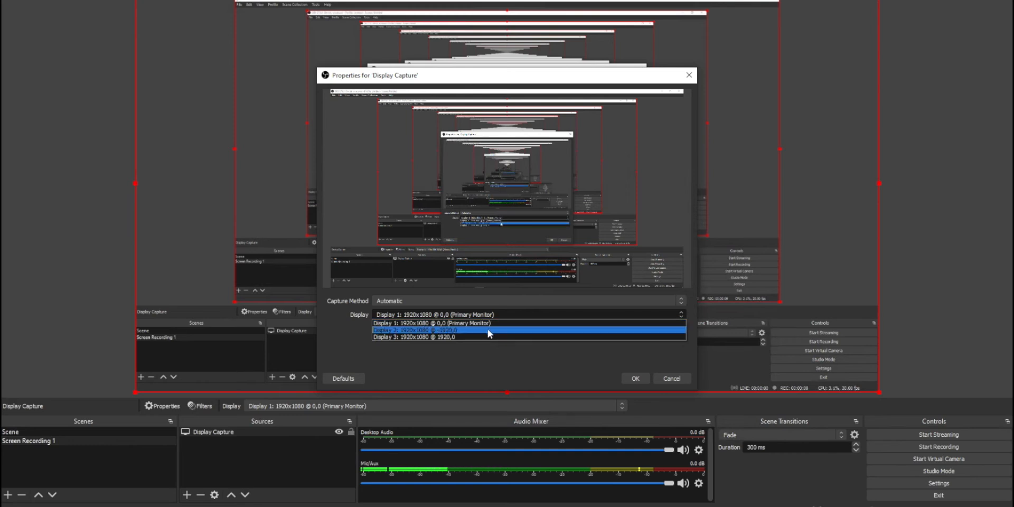
{"action": "left_click", "coordinate": [473, 337]}
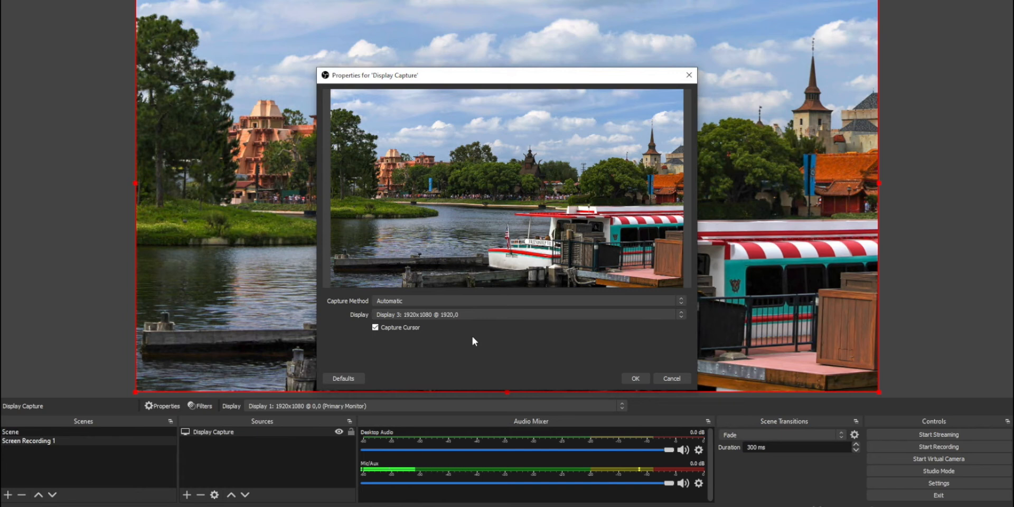
{"action": "left_click", "coordinate": [666, 317]}
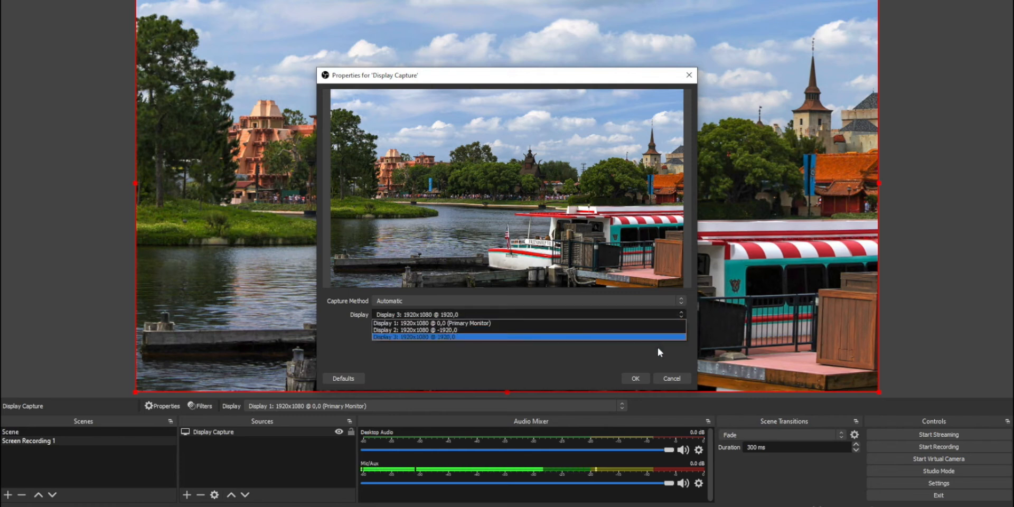
{"action": "left_click", "coordinate": [657, 337]}
{"action": "left_click", "coordinate": [644, 377]}
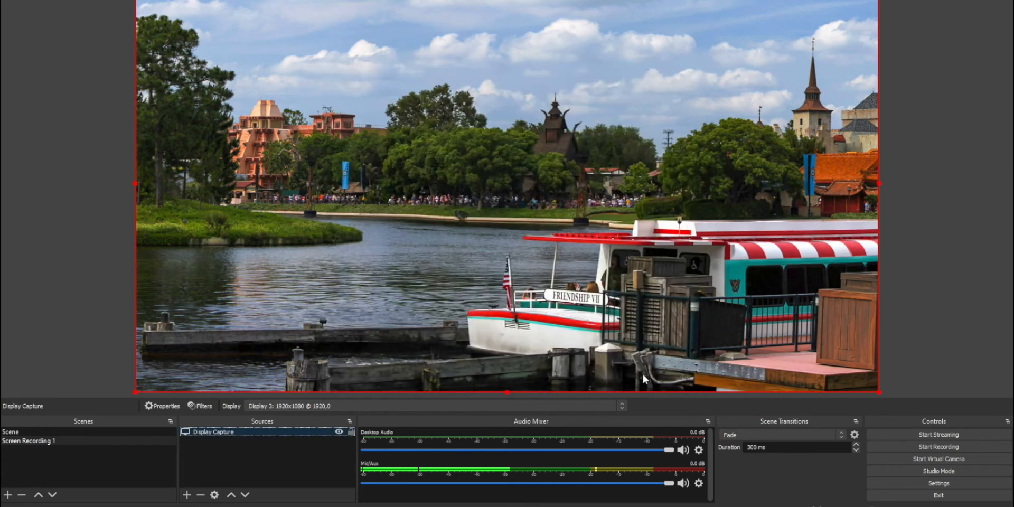
Check the Focus Assist setting among the Windows quick actions, and return to the recording setup
{"action": "key", "text": "super"}
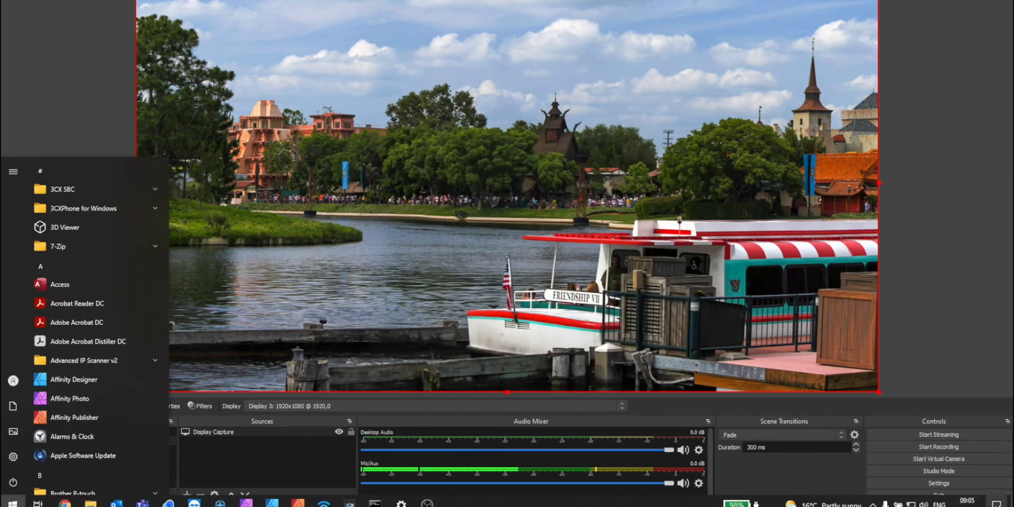
{"action": "left_click", "coordinate": [997, 503]}
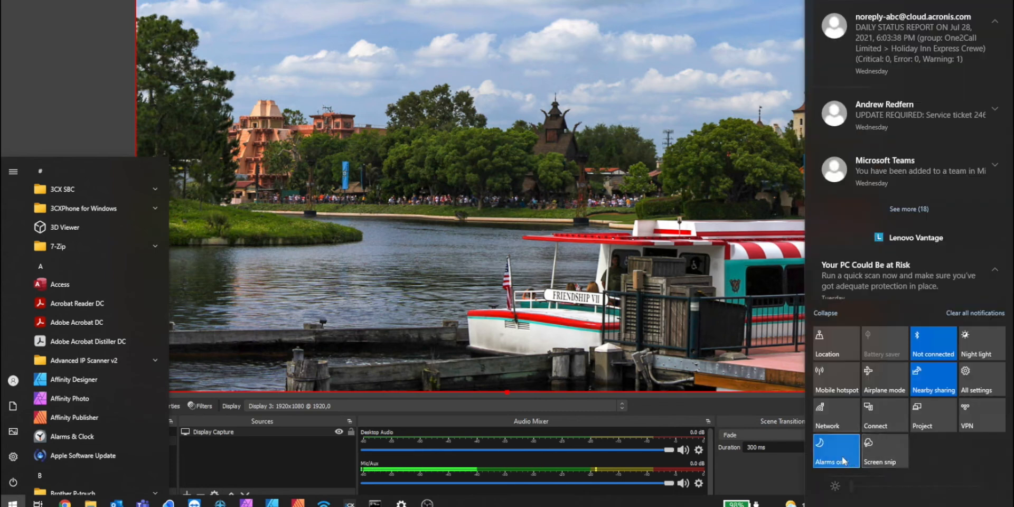
{"action": "left_click", "coordinate": [722, 448]}
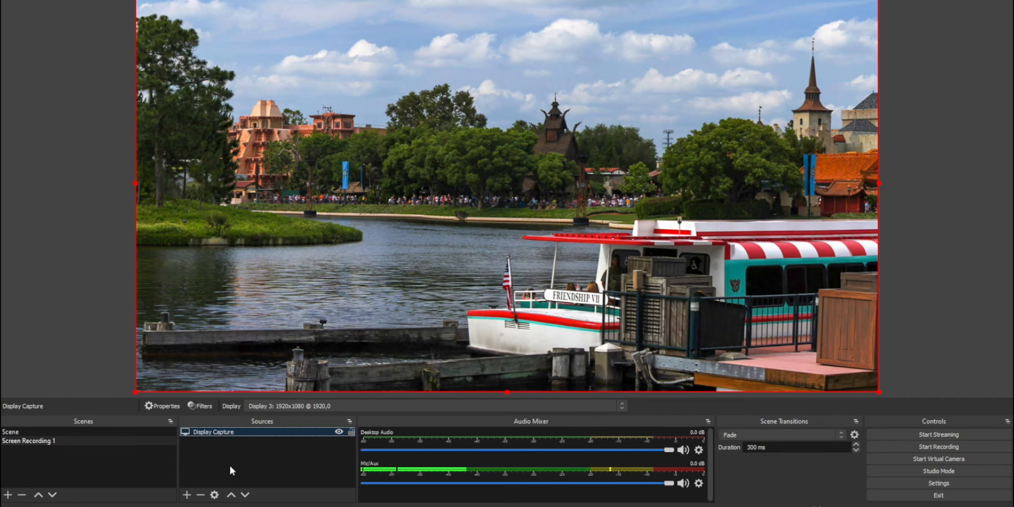
Add a new Audio Input Capture source that uses the Default device
{"action": "left_click", "coordinate": [187, 495]}
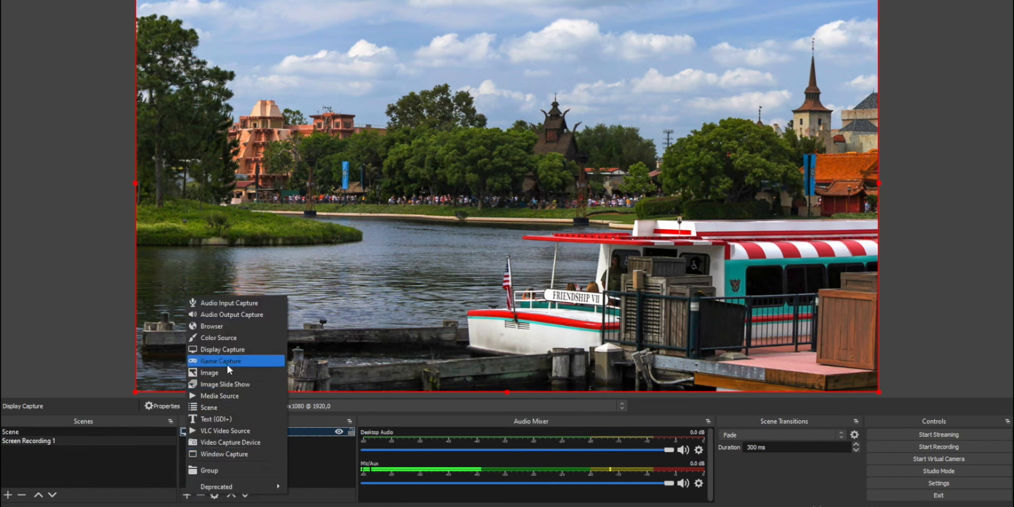
{"action": "left_click", "coordinate": [242, 306]}
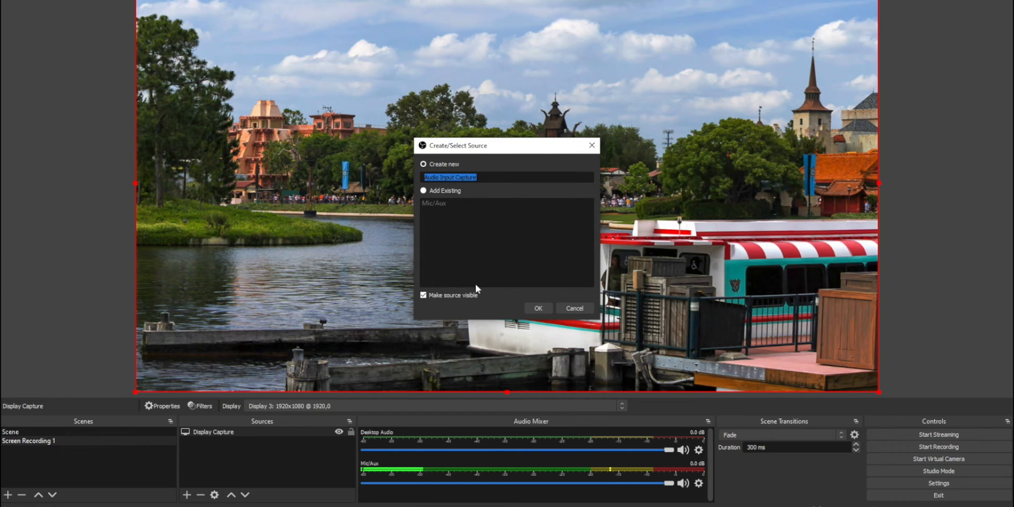
{"action": "left_click", "coordinate": [538, 307]}
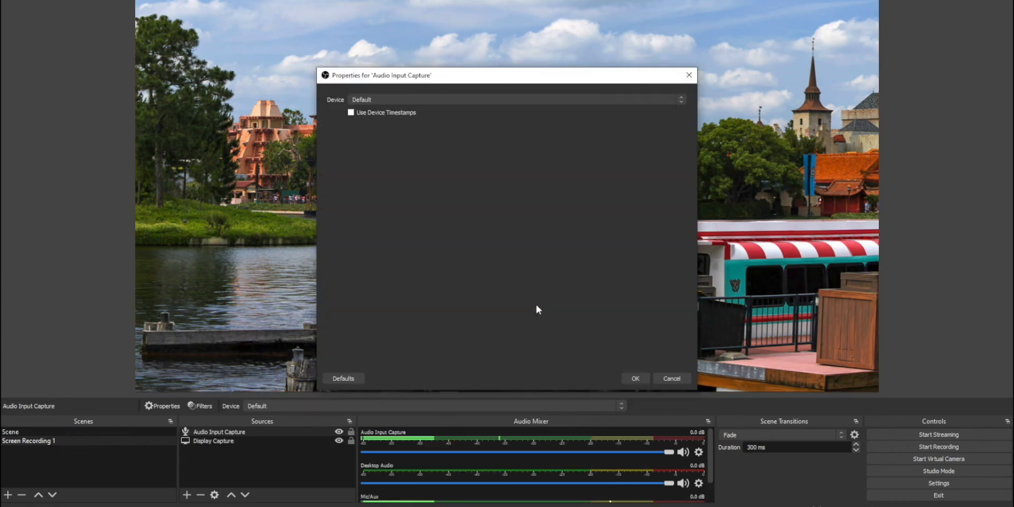
{"action": "left_click", "coordinate": [518, 97]}
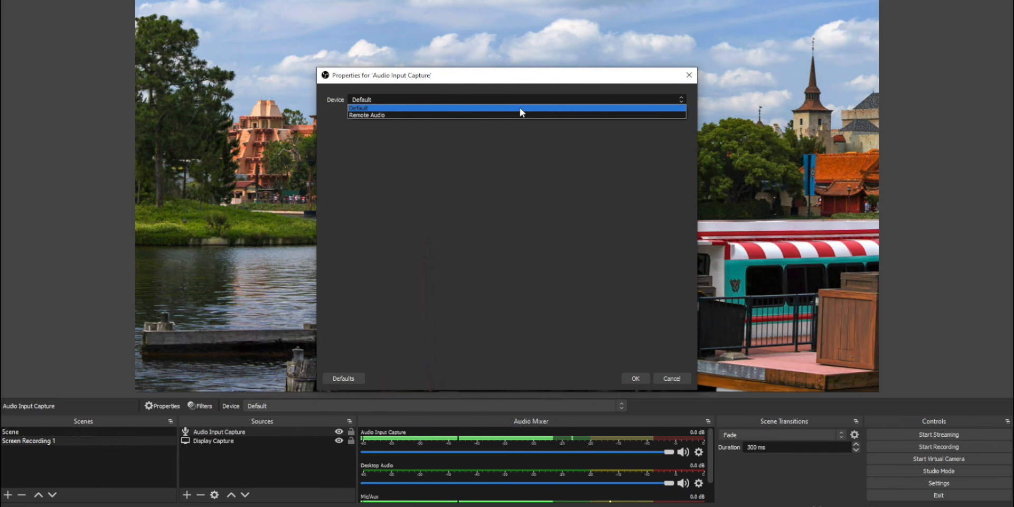
{"action": "left_click", "coordinate": [521, 108]}
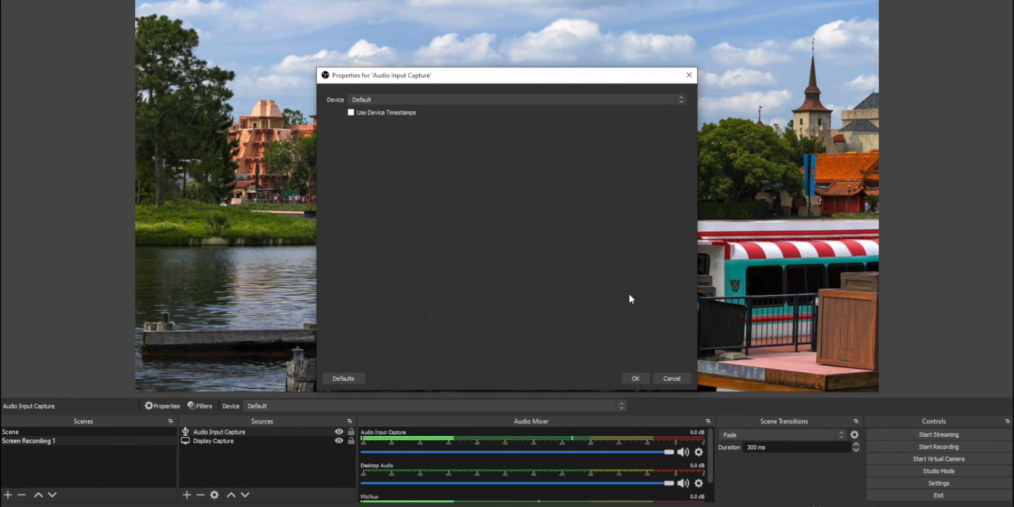
{"action": "left_click", "coordinate": [637, 378]}
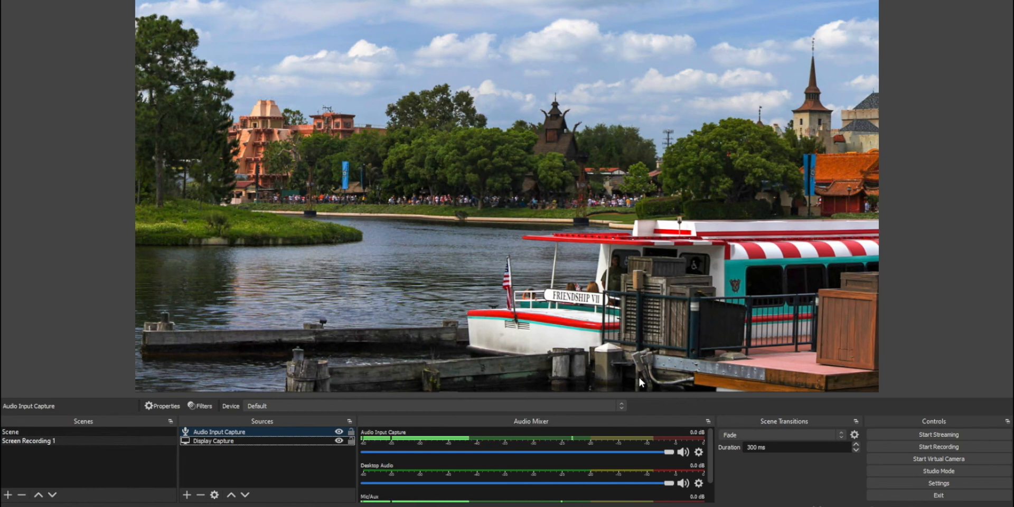
Open the Windows Calculator and start a recording of the captured display
{"action": "key", "text": "super"}
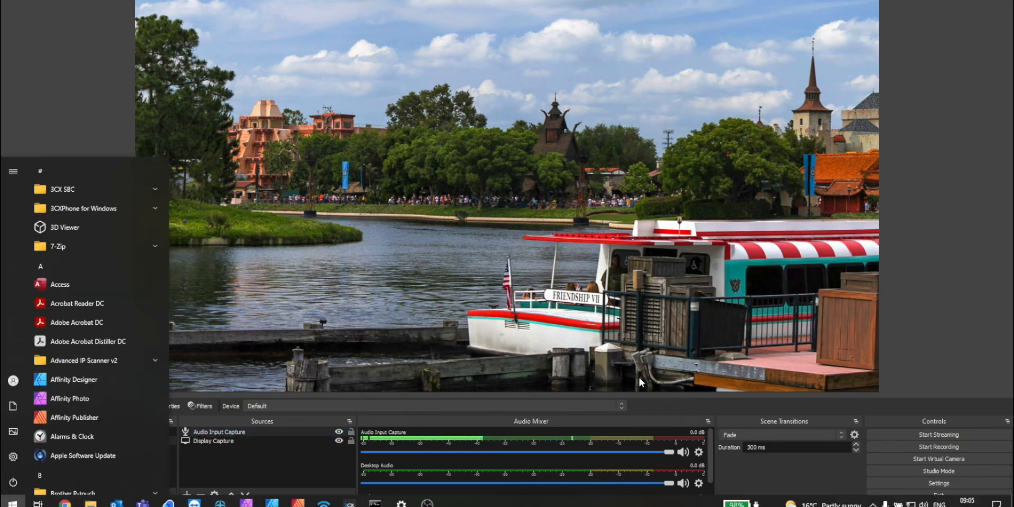
{"action": "type", "text": "calc"}
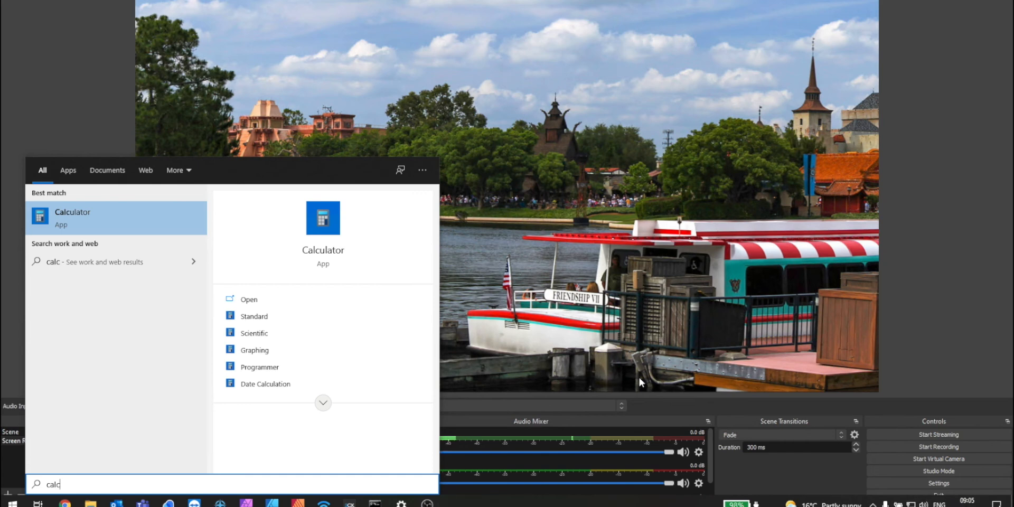
{"action": "key", "text": "Return"}
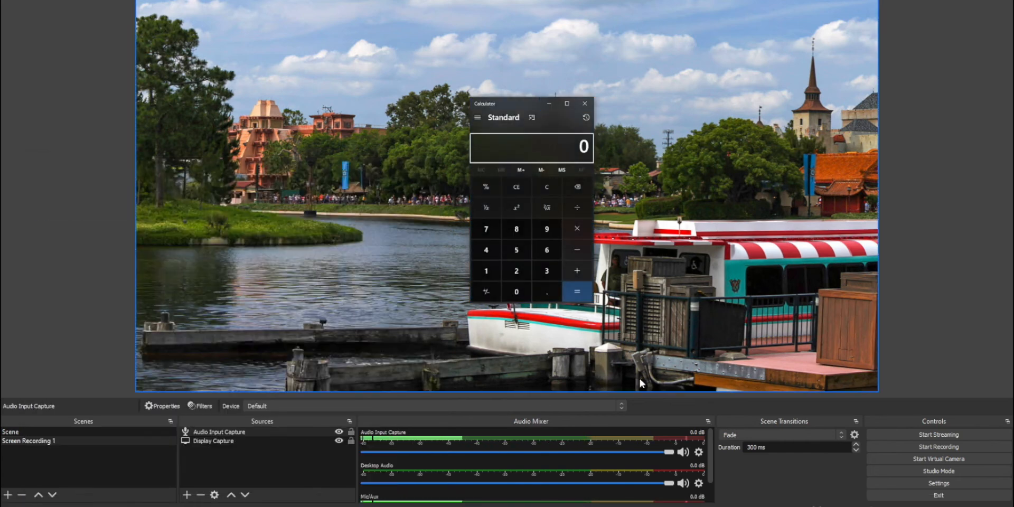
{"action": "left_click", "coordinate": [995, 449]}
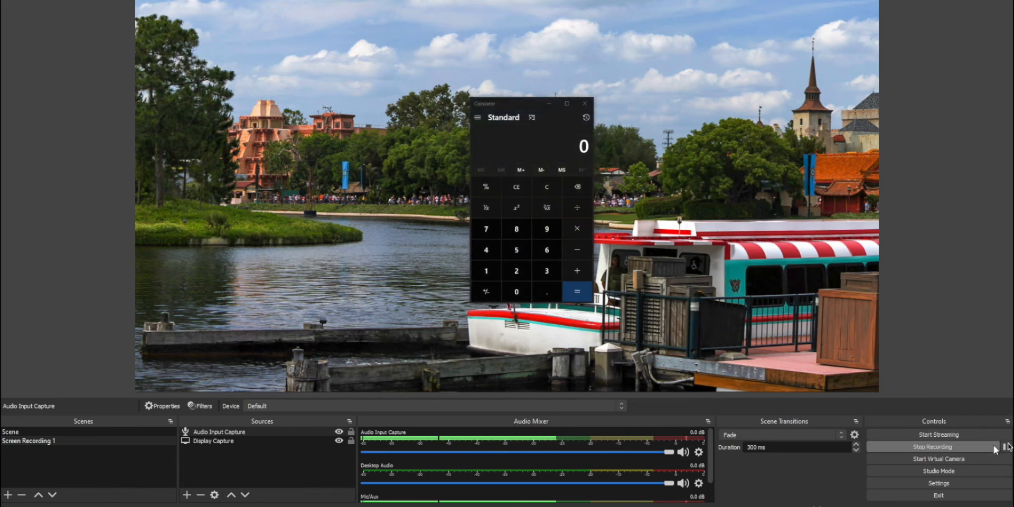
Calculate 12053.632 + 32 in the Calculator while recording, and stop the recording
{"action": "left_click", "coordinate": [486, 271]}
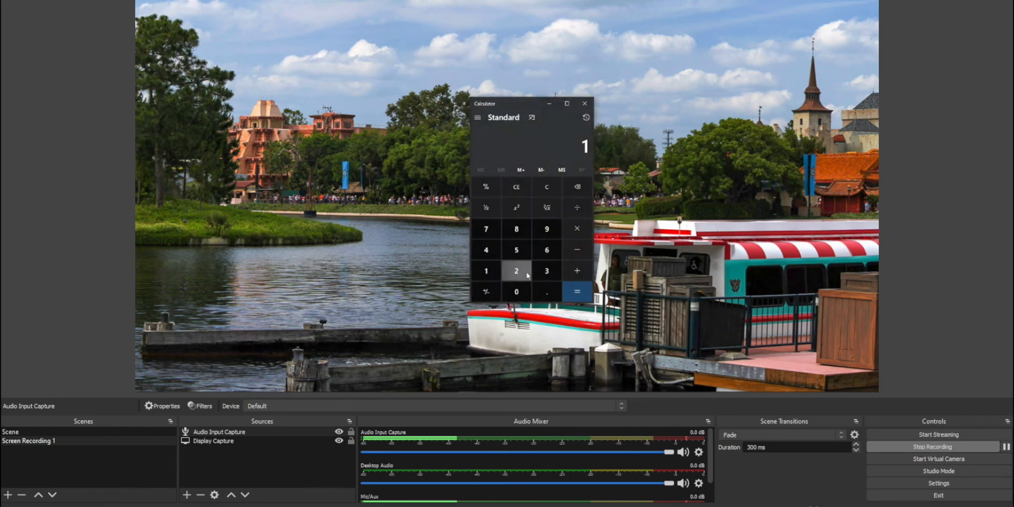
{"action": "left_click", "coordinate": [517, 271]}
{"action": "left_click", "coordinate": [516, 292]}
{"action": "left_click", "coordinate": [516, 250]}
{"action": "left_click", "coordinate": [547, 270]}
{"action": "left_click", "coordinate": [546, 292]}
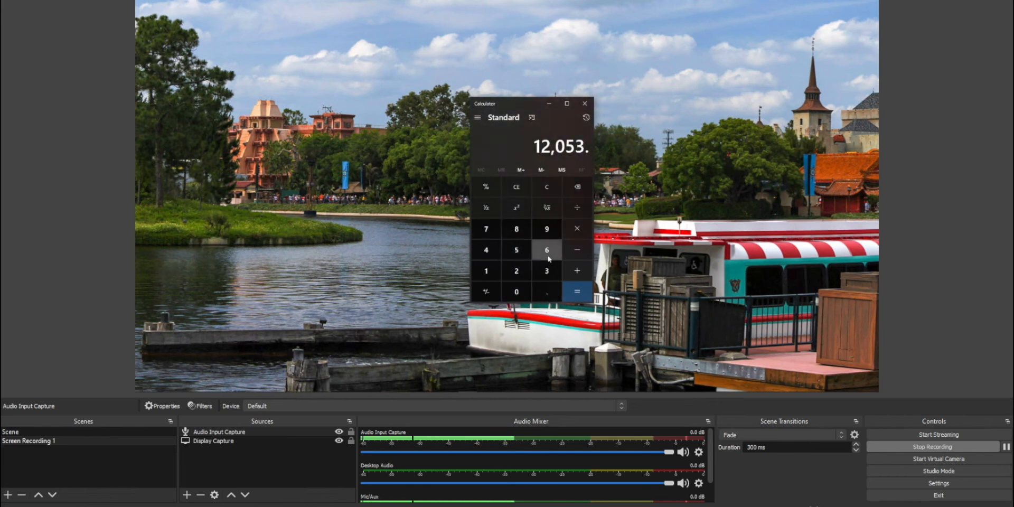
{"action": "left_click", "coordinate": [546, 250]}
{"action": "left_click", "coordinate": [547, 271]}
{"action": "left_click", "coordinate": [517, 270]}
{"action": "left_click", "coordinate": [576, 270]}
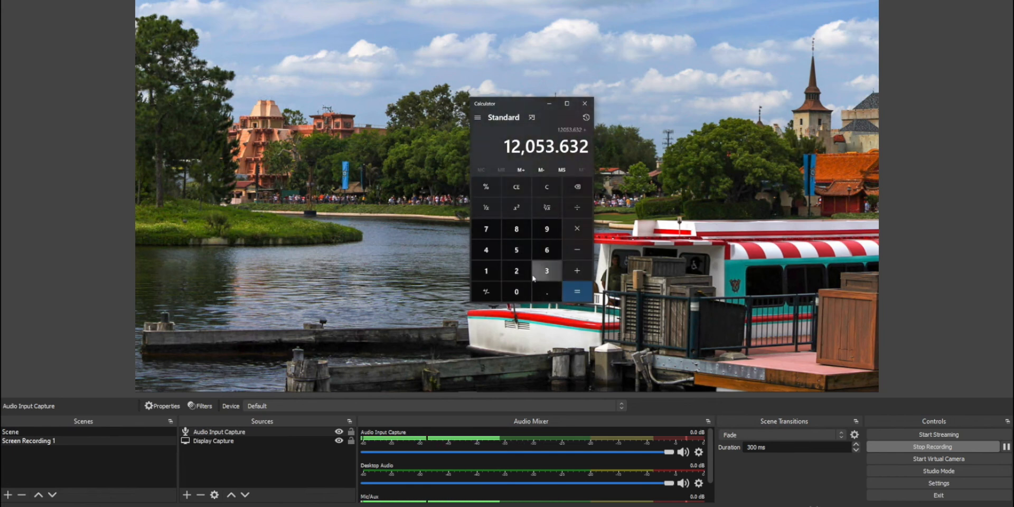
{"action": "left_click", "coordinate": [547, 270]}
{"action": "left_click", "coordinate": [516, 271]}
{"action": "left_click", "coordinate": [575, 290]}
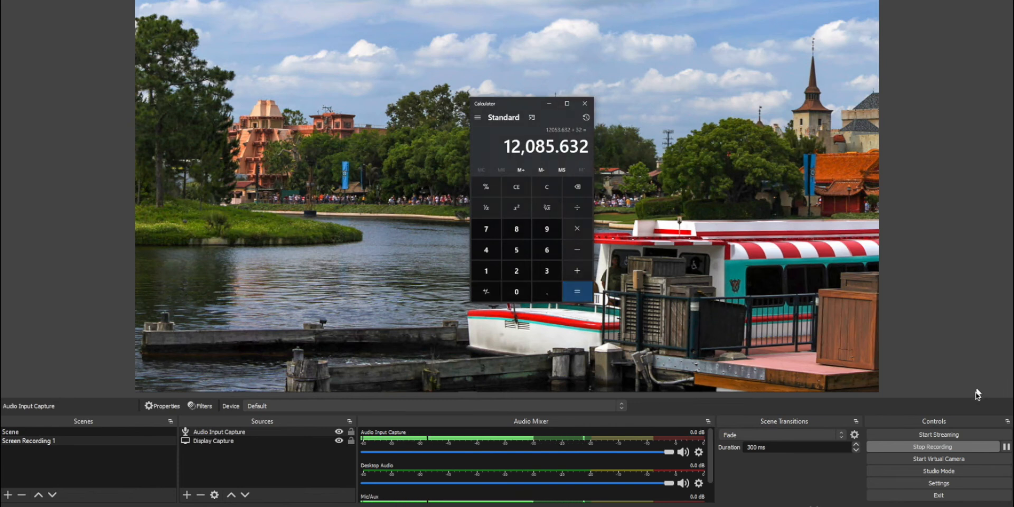
{"action": "left_click", "coordinate": [975, 446]}
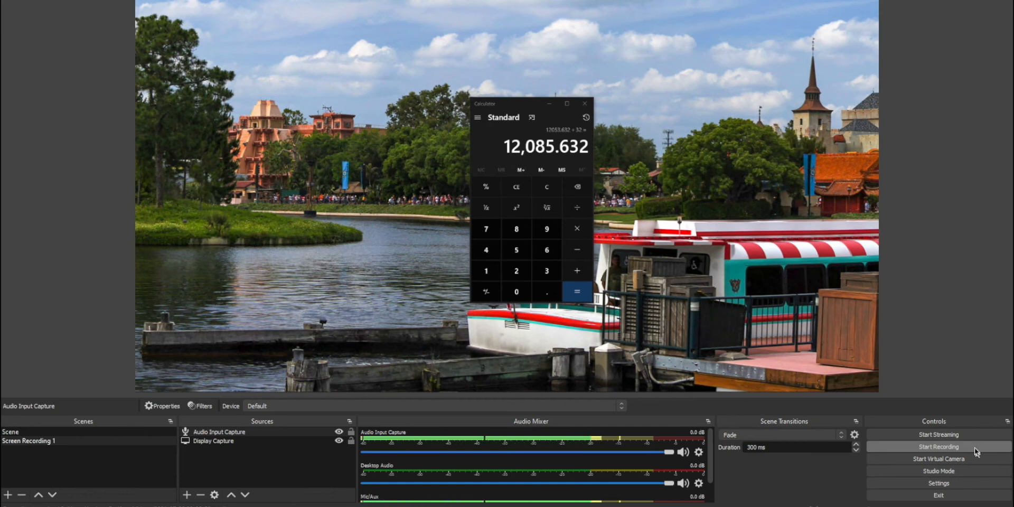
Add a new Window Capture source, try its window selection, and leave its properties
{"action": "left_click", "coordinate": [187, 494]}
{"action": "left_click", "coordinate": [221, 455]}
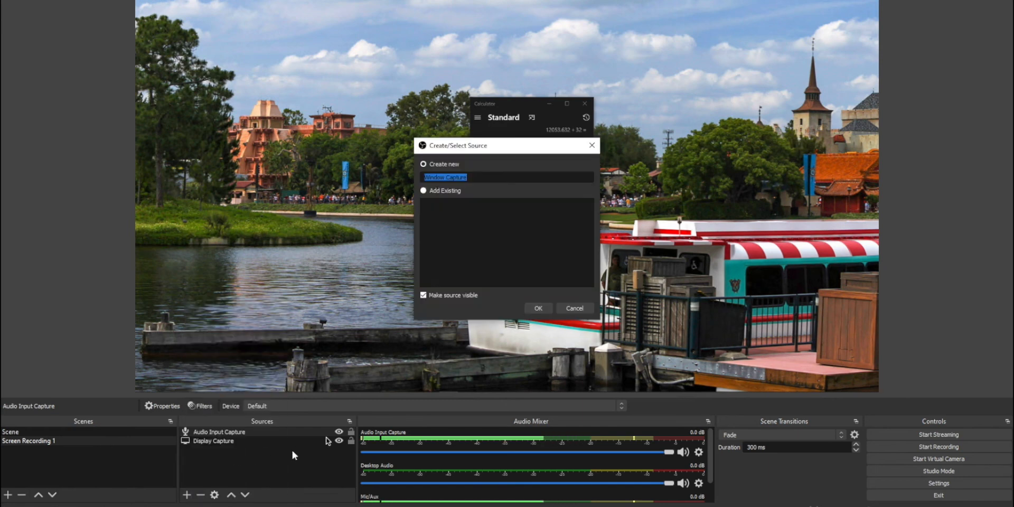
{"action": "left_click", "coordinate": [538, 309]}
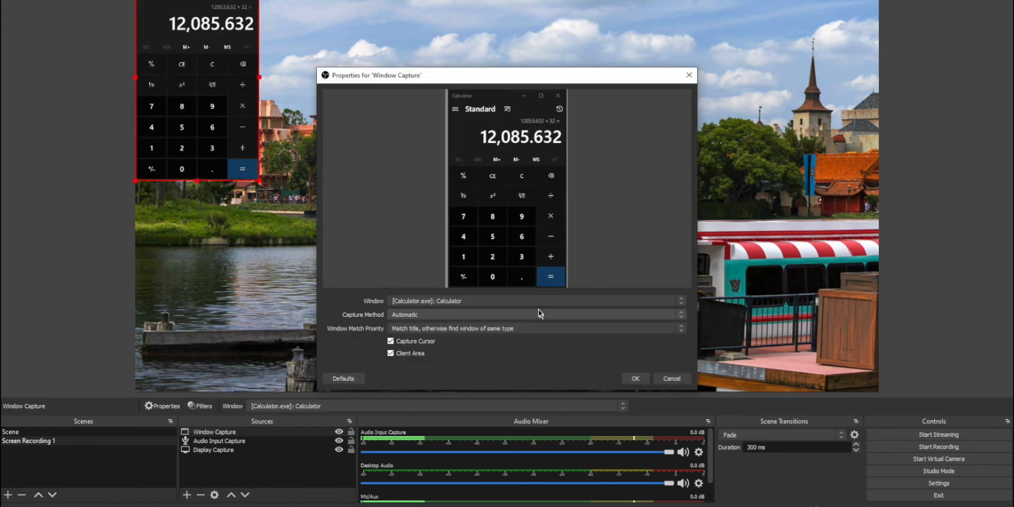
{"action": "left_click", "coordinate": [580, 301]}
{"action": "left_click", "coordinate": [581, 310]}
{"action": "left_click", "coordinate": [671, 378]}
Add a new Video Capture Device source, try the C922 Pro Stream Webcam as its device, and cancel its properties
{"action": "left_click", "coordinate": [187, 494]}
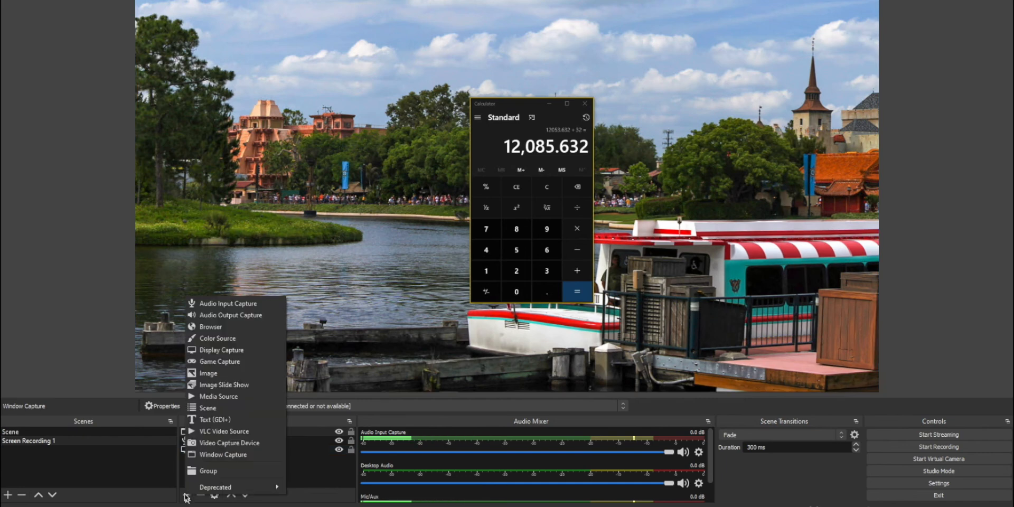
{"action": "left_click", "coordinate": [243, 442]}
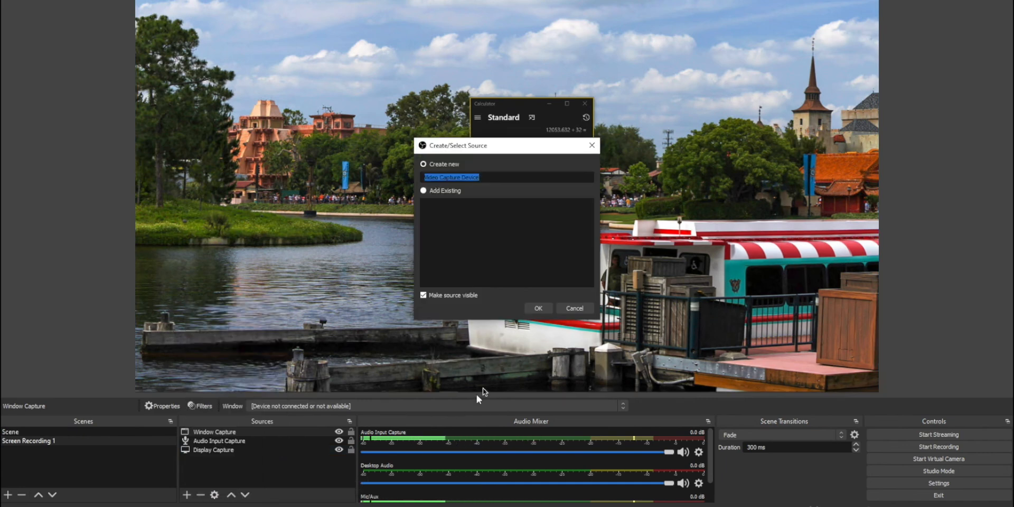
{"action": "left_click", "coordinate": [544, 310]}
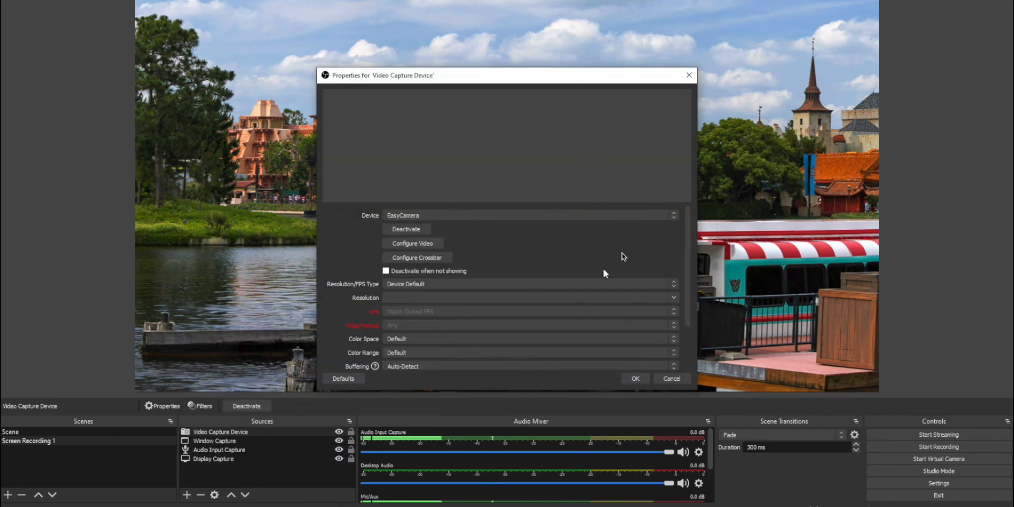
{"action": "left_click", "coordinate": [672, 216]}
{"action": "left_click", "coordinate": [624, 238]}
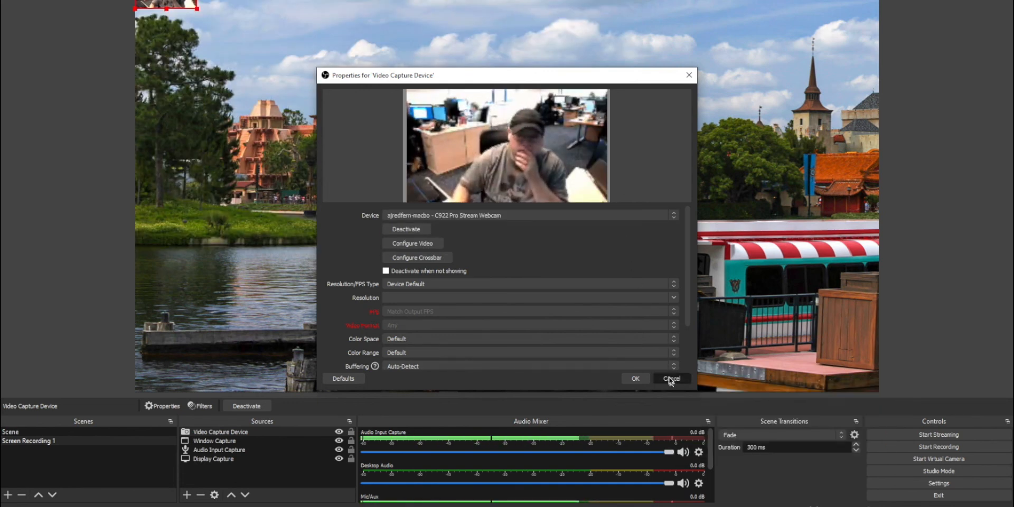
{"action": "left_click", "coordinate": [671, 378]}
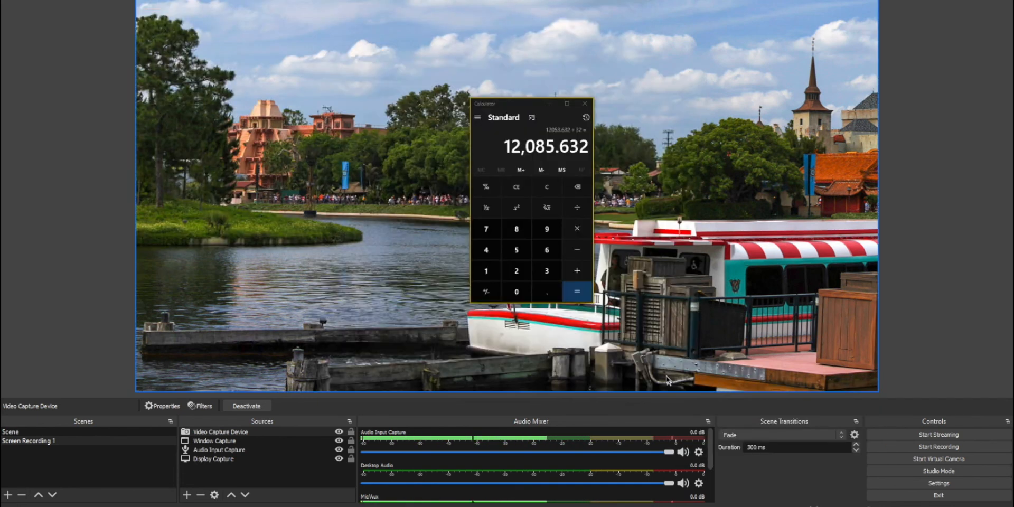
Exit OBS Studio and open the Videos folder in File Explorer
{"action": "left_click", "coordinate": [922, 495]}
{"action": "key", "text": "super"}
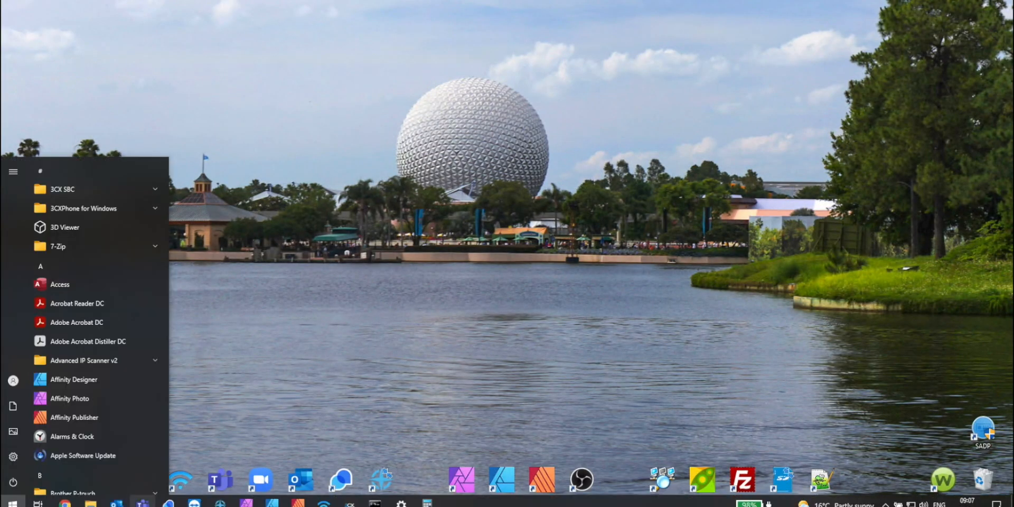
{"action": "left_click", "coordinate": [90, 503]}
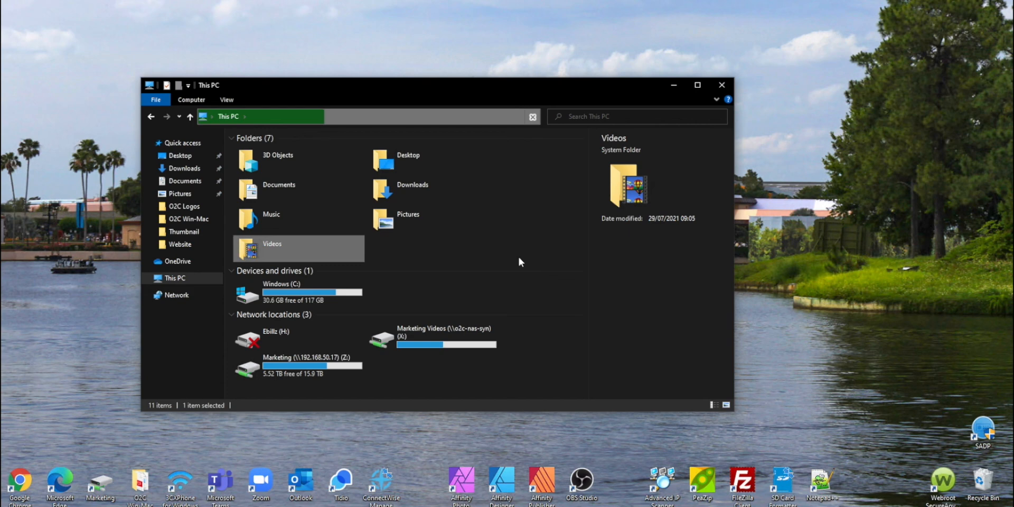
{"action": "double_click", "coordinate": [332, 258]}
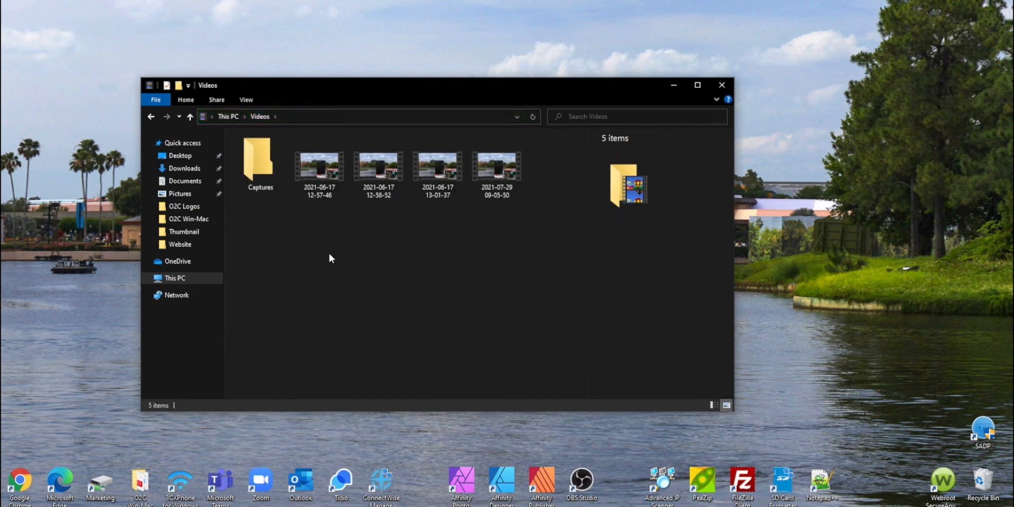
{"action": "left_click", "coordinate": [331, 176]}
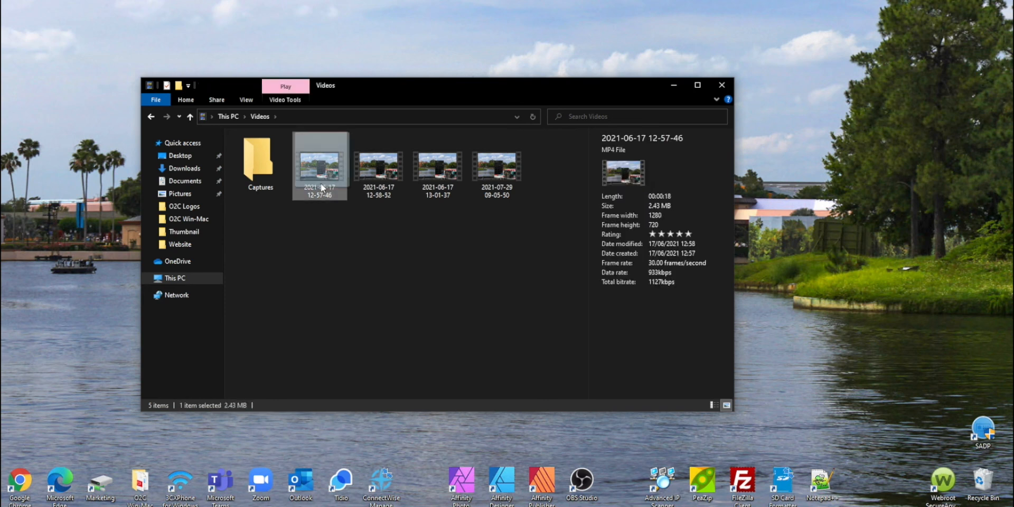
{"action": "left_click_drag", "start_coordinate": [321, 183], "coordinate": [315, 264]}
{"action": "left_click", "coordinate": [310, 265]}
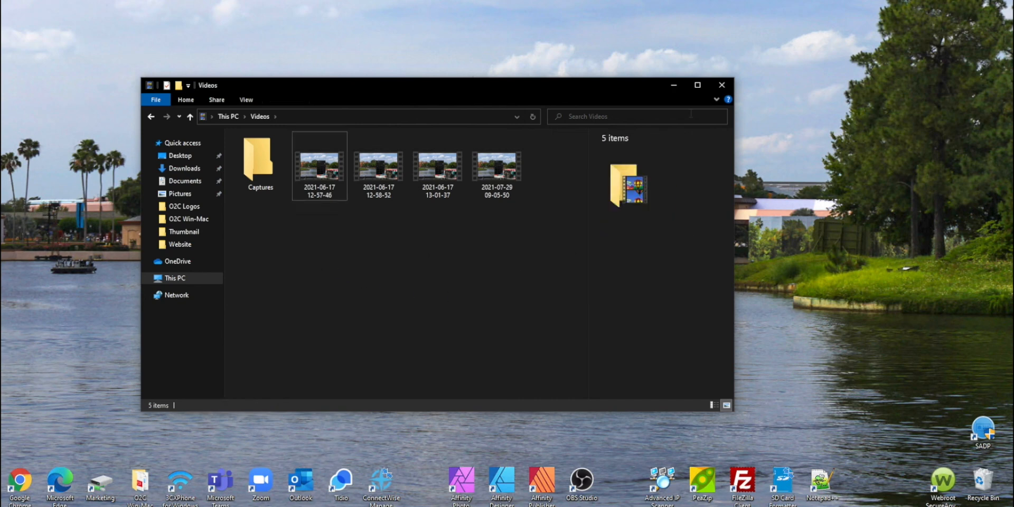
{"action": "left_click", "coordinate": [721, 85]}
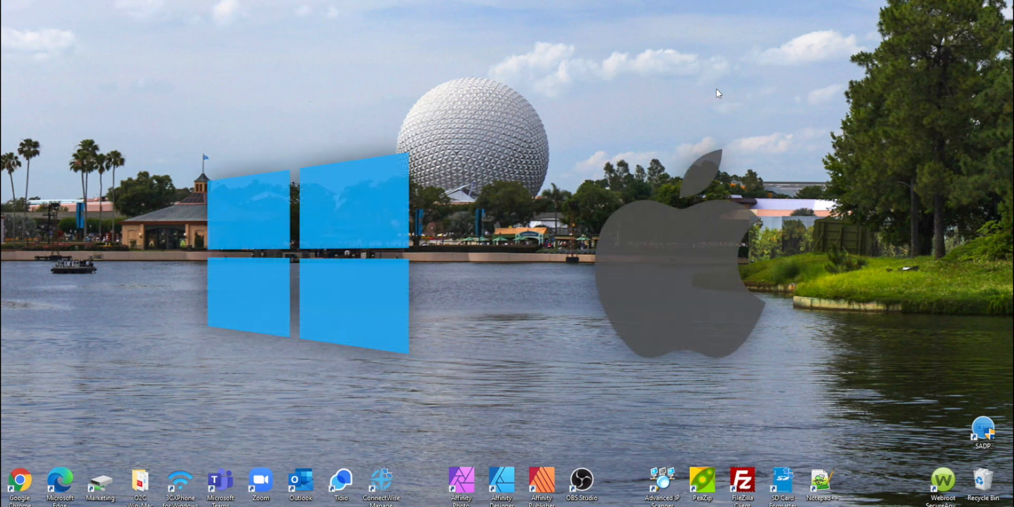